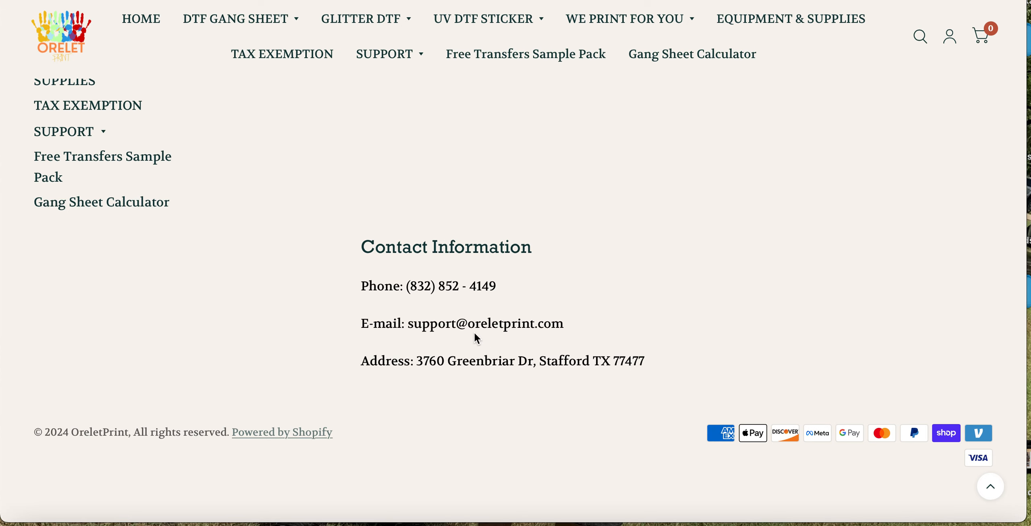
Open the store's DTF - BUILD YOUR GANG SHEET product page
scroll(476, 224, up, 10)
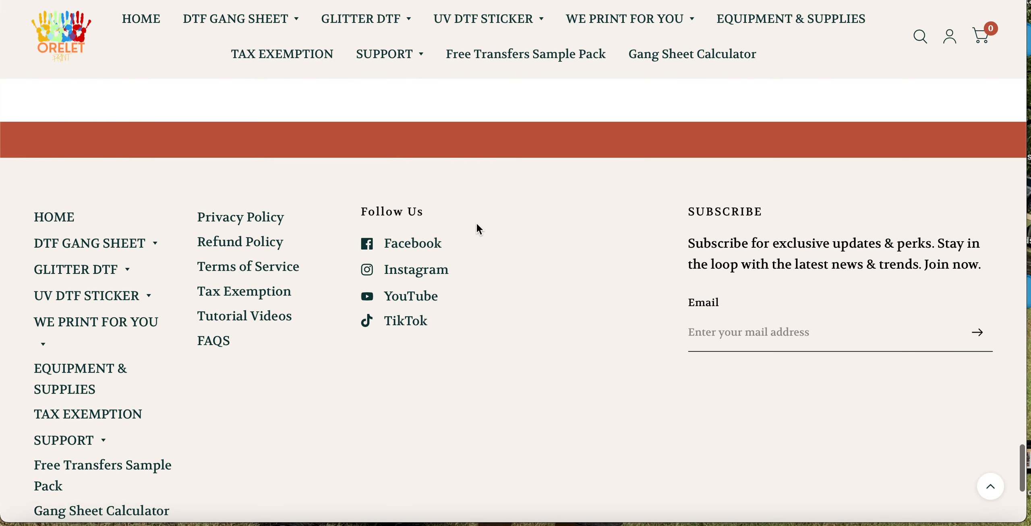
scroll(476, 225, up, 5)
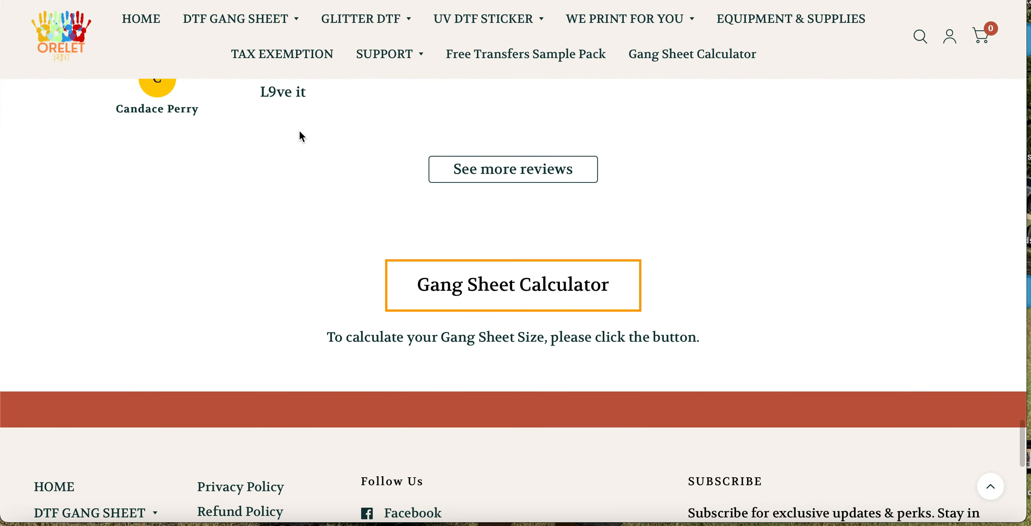
mouse_move(287, 21)
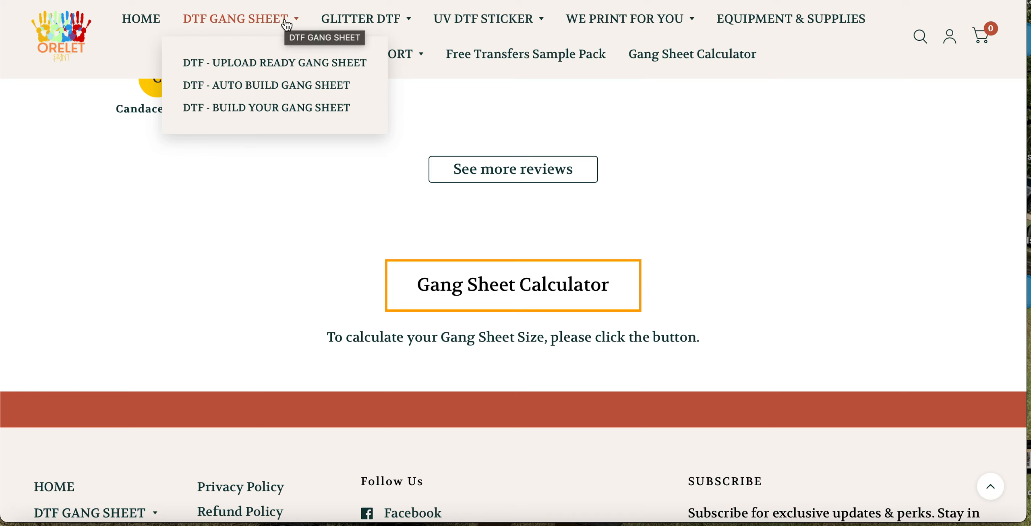
click(258, 109)
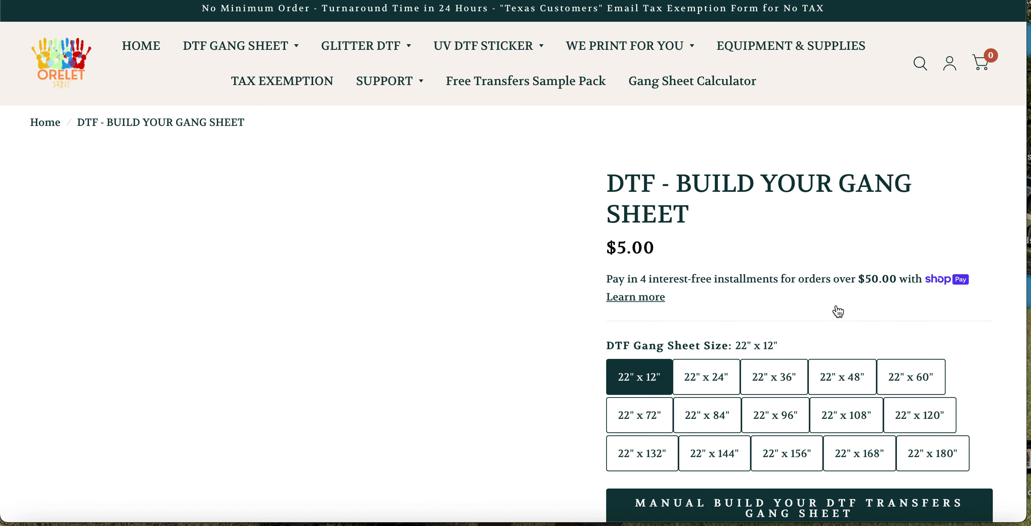
Choose the 22" x 36" gang sheet size, launch the manual gang sheet builder and dismiss its welcome tour
scroll(838, 311, down, 3)
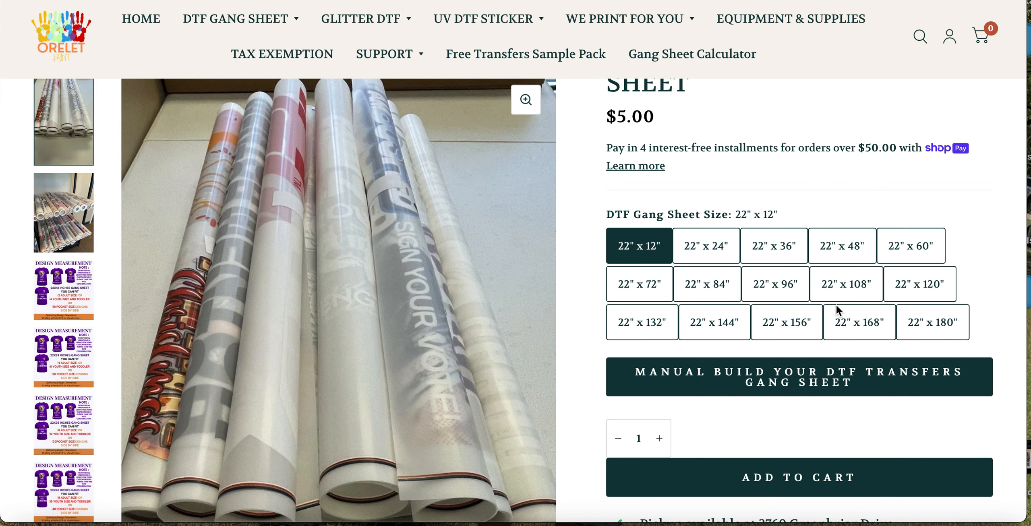
click(766, 256)
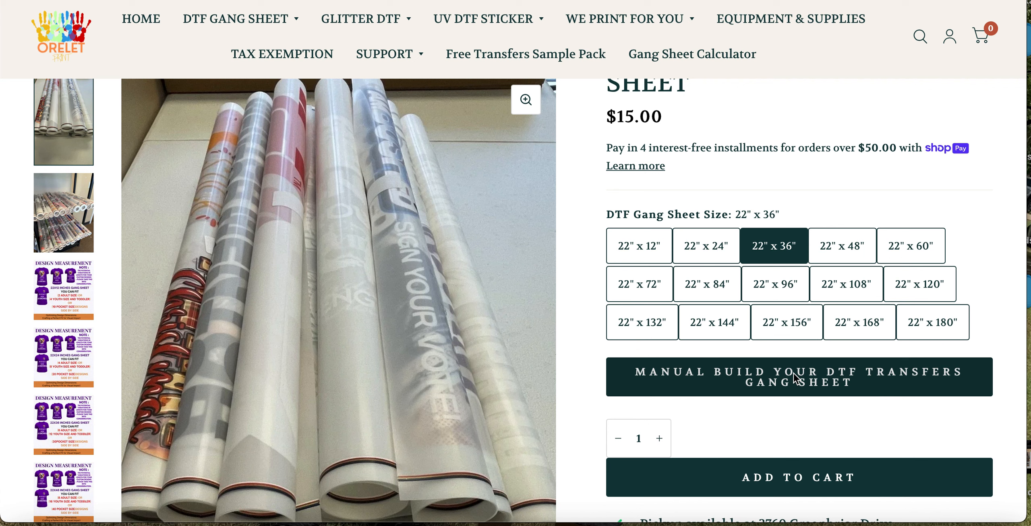
click(794, 378)
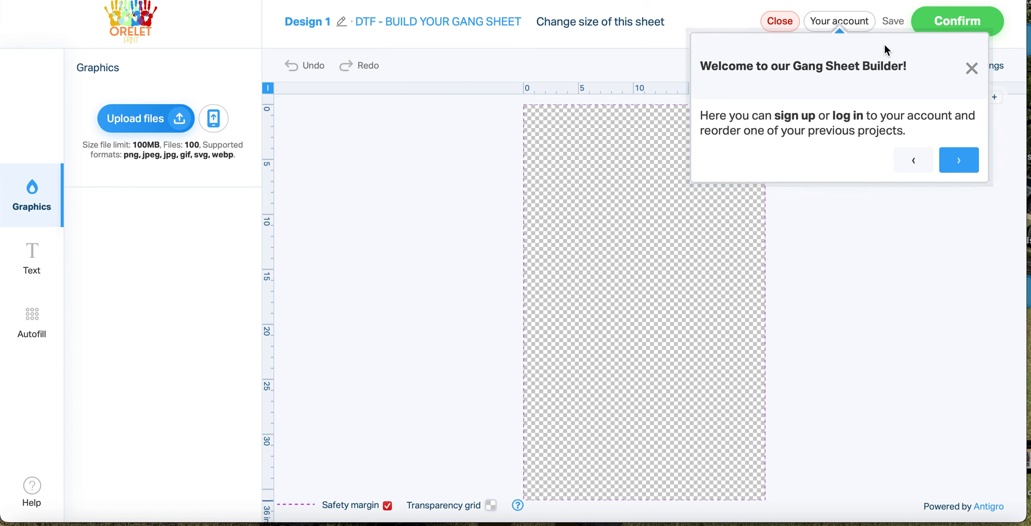
click(971, 69)
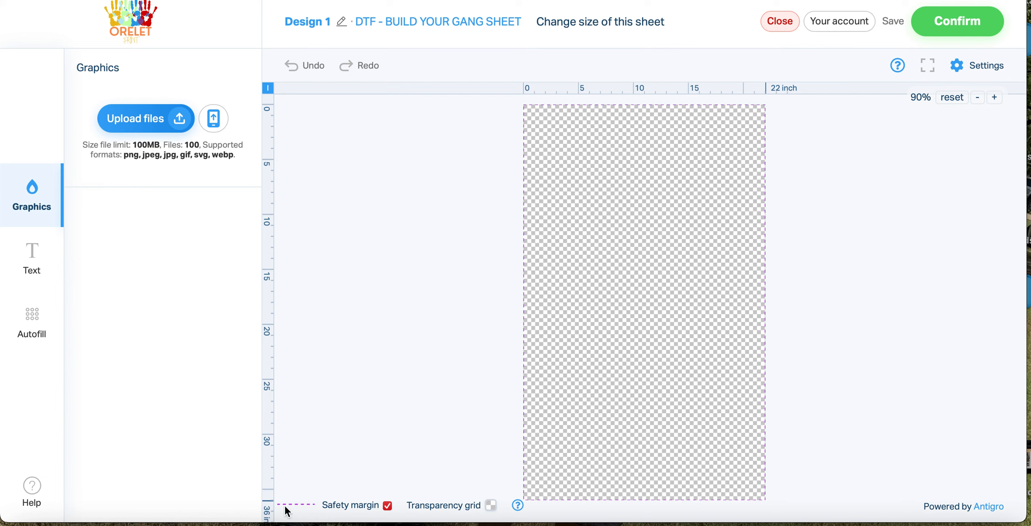
Upload the teacher word-art graphic IMG_3384.PNG from the iCloud Desktop folder to the gang sheet builder
click(155, 116)
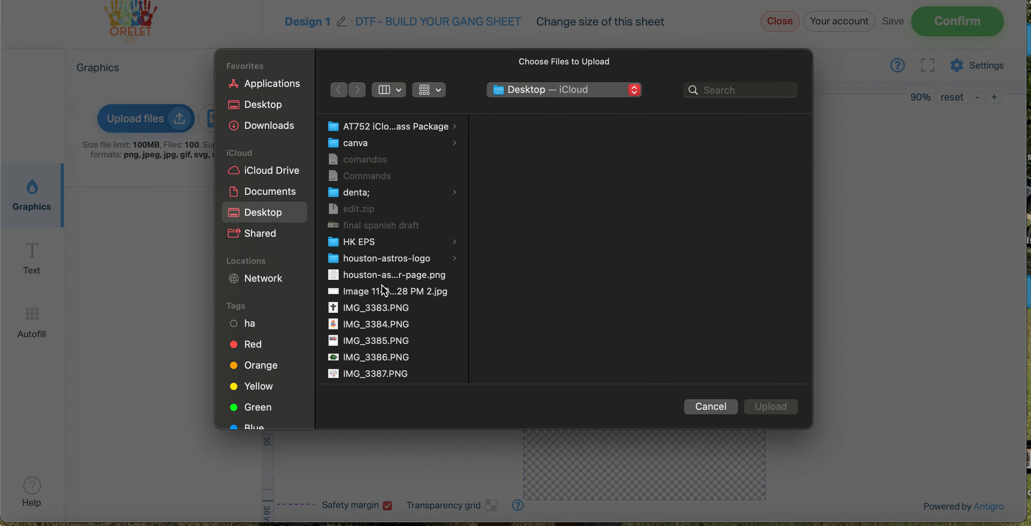
scroll(385, 290, down, 5)
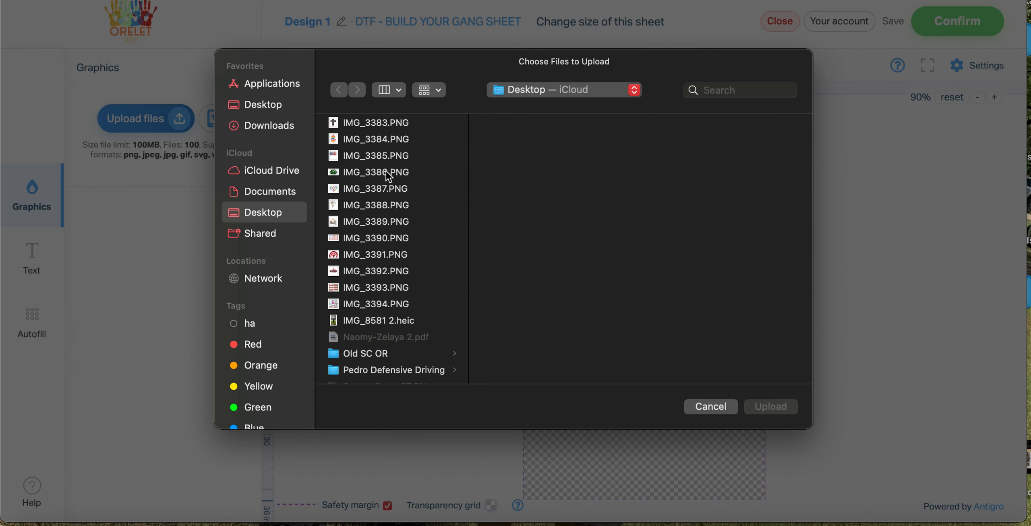
scroll(388, 174, up, 1)
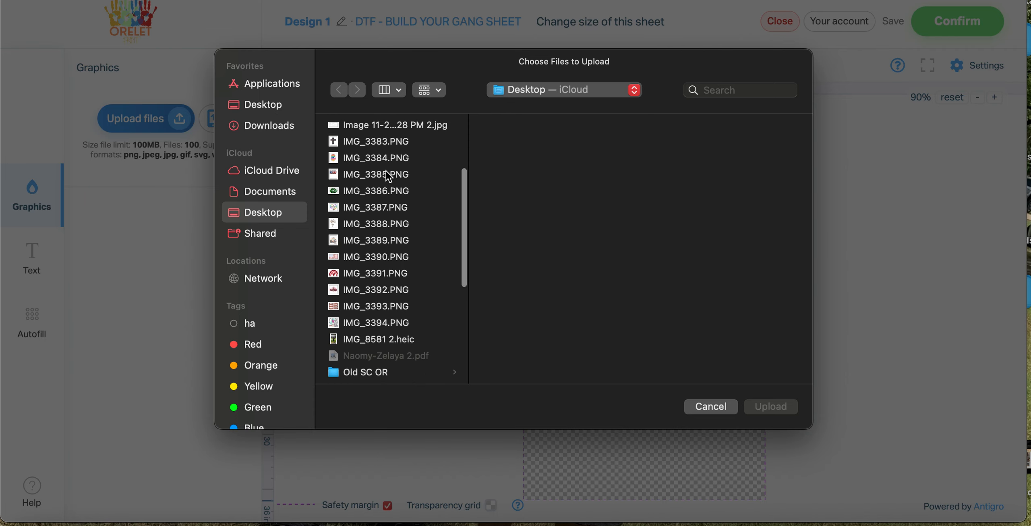
click(369, 157)
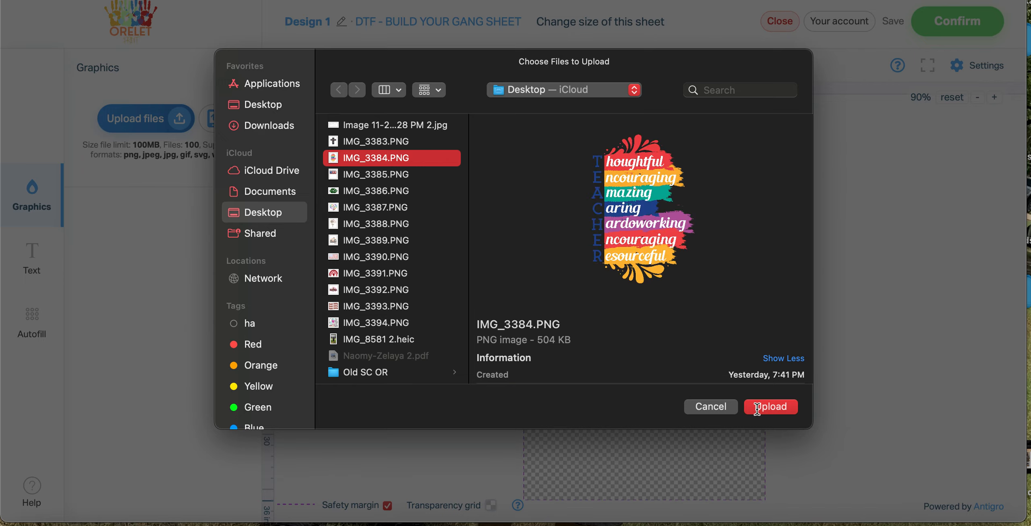
click(771, 407)
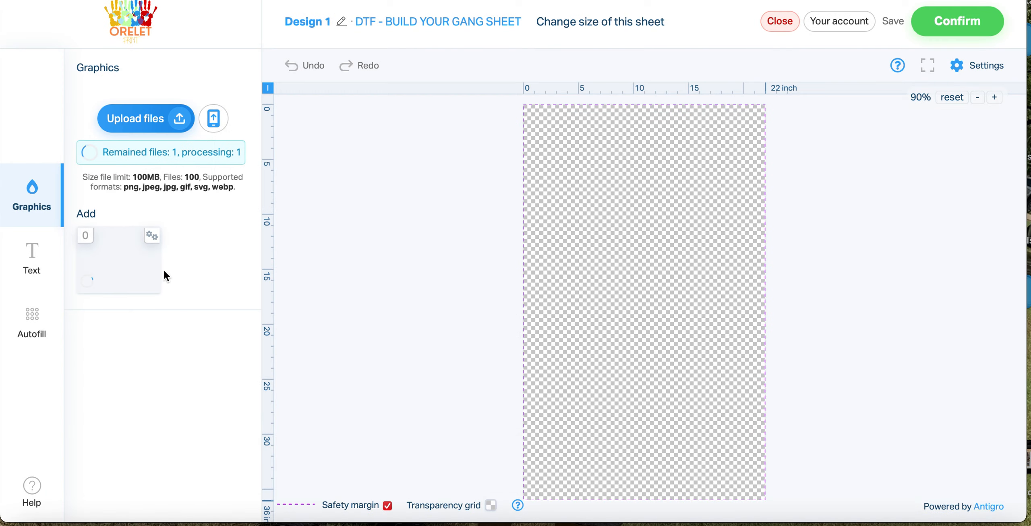
Upload the Mom Mode graphic IMG_3393.PNG from the Desktop folder to the sheet's graphics
click(156, 120)
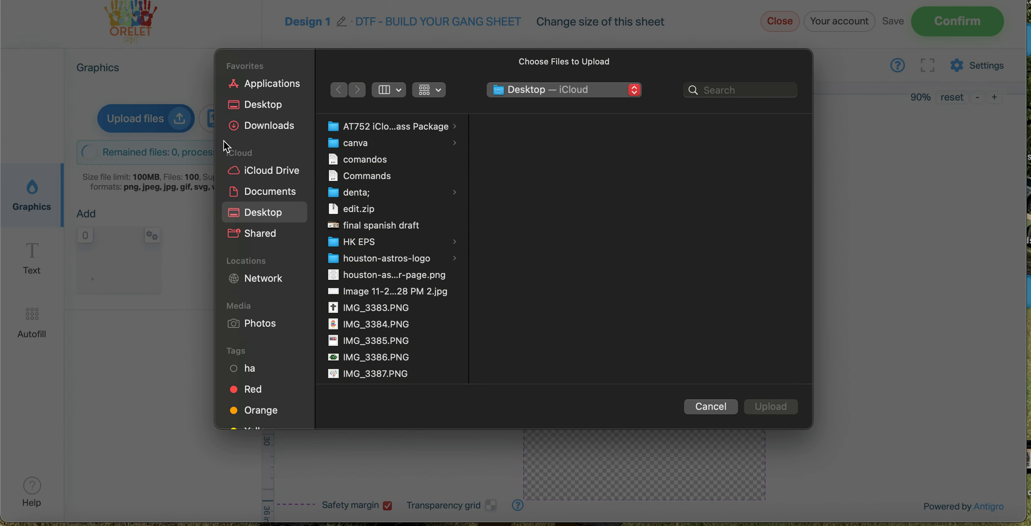
scroll(428, 313, down, 5)
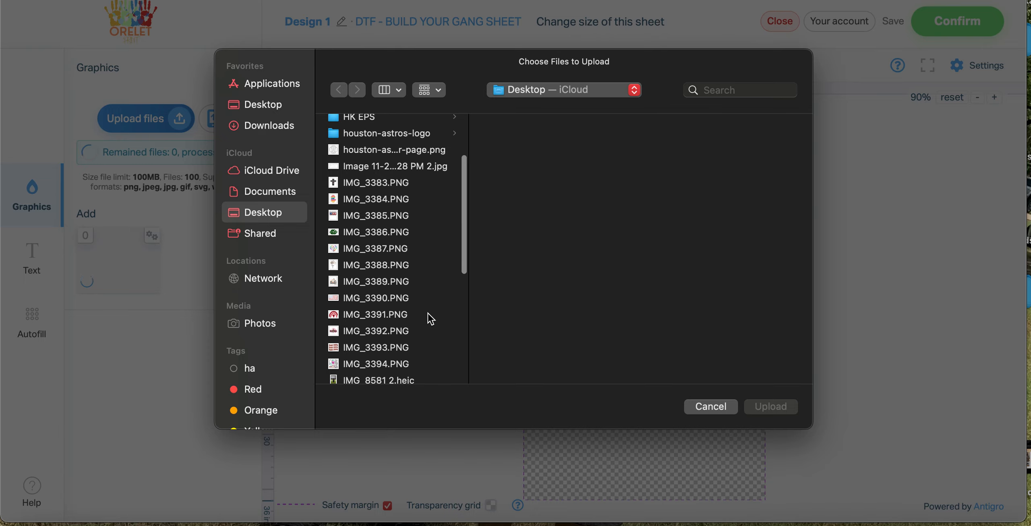
click(397, 343)
click(771, 407)
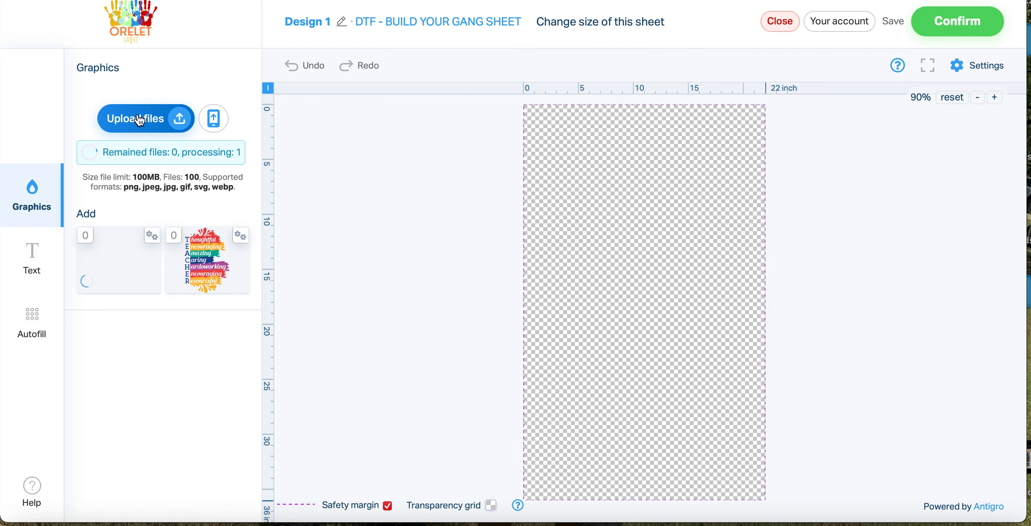
Upload the fish-patterned American flag graphic IMG_3390.PNG from the Desktop folder
click(139, 119)
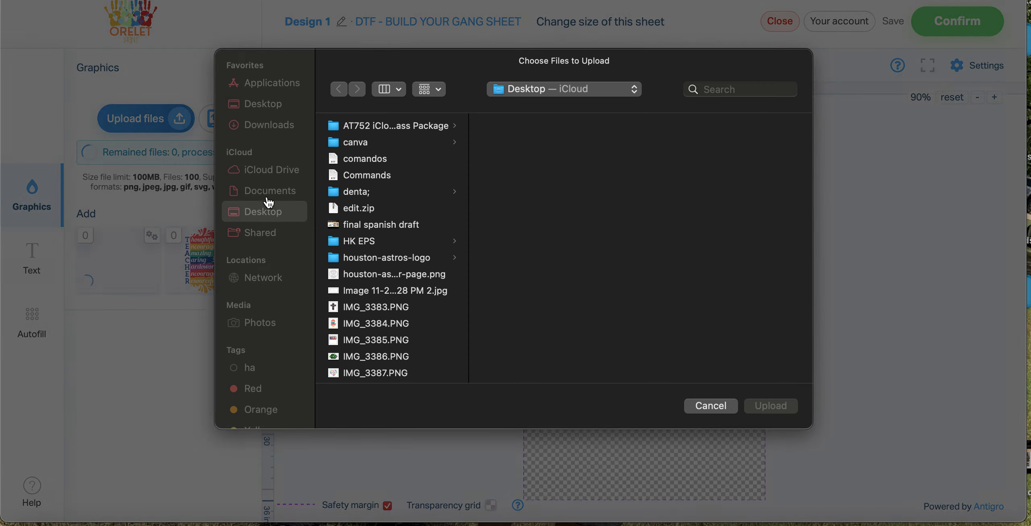
scroll(393, 285, down, 1)
scroll(393, 285, down, 5)
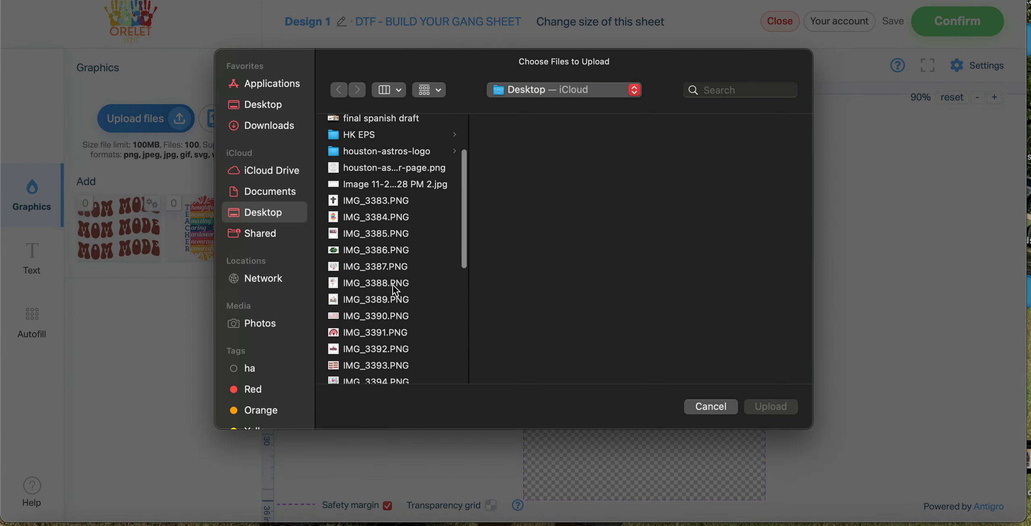
click(383, 298)
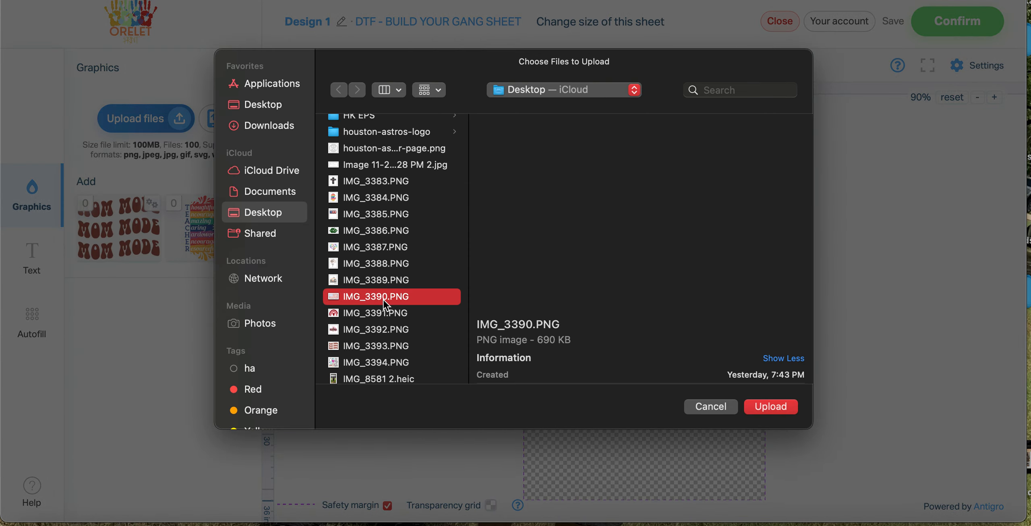
click(773, 407)
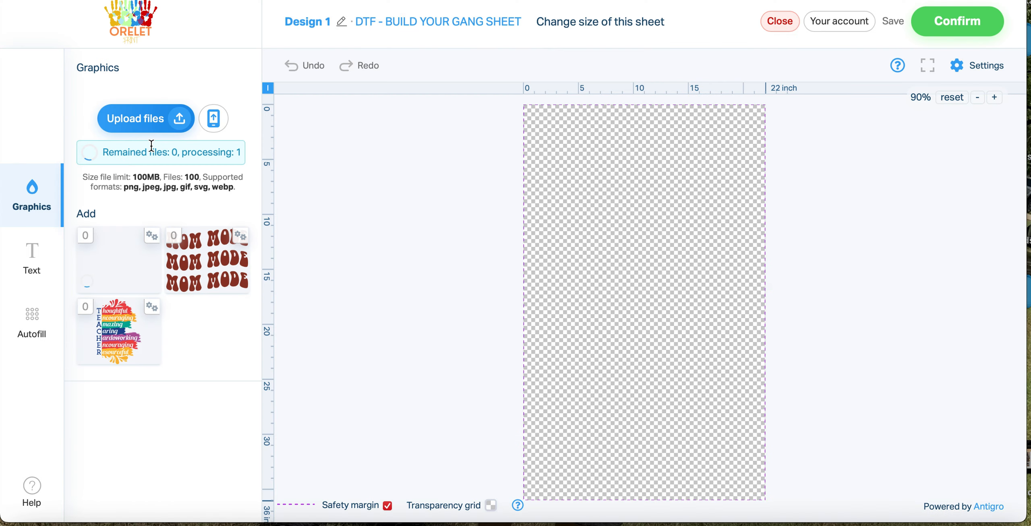
Upload the nurse-themed graphic IMG_3394.PNG from the Desktop folder to the graphics library
click(142, 127)
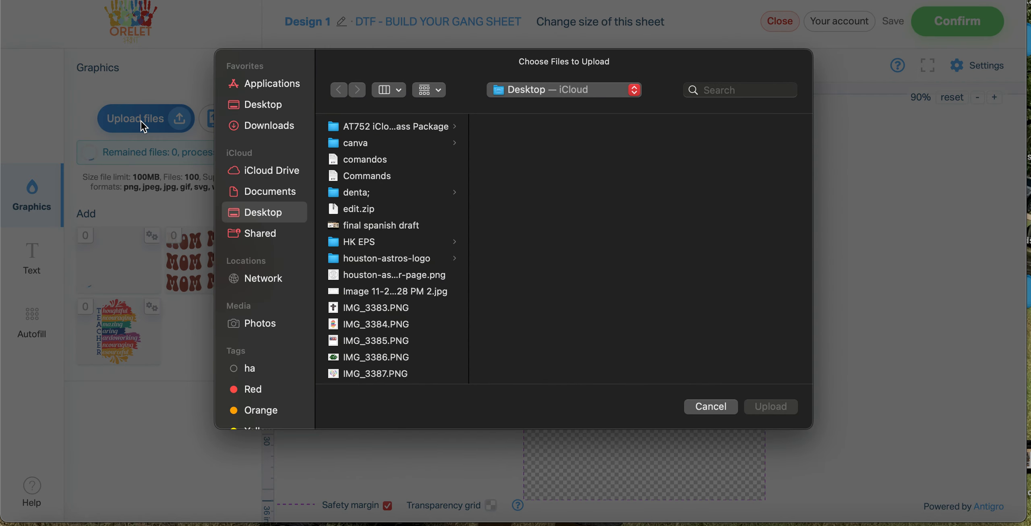
scroll(398, 314, down, 5)
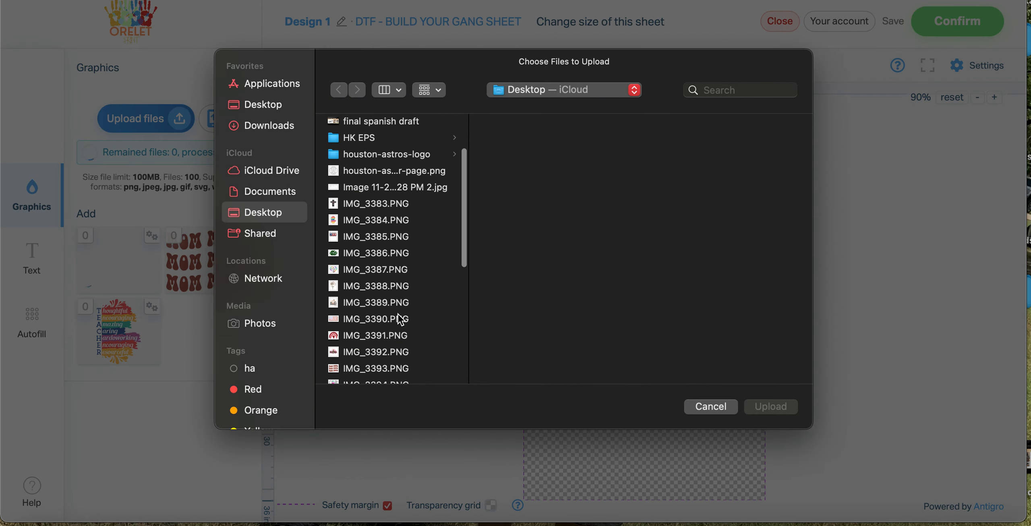
scroll(400, 319, down, 4)
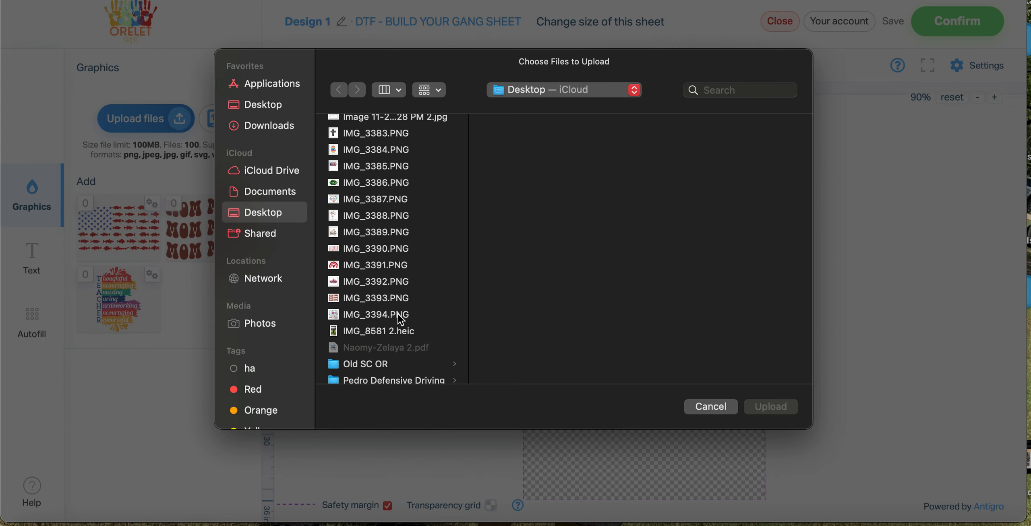
scroll(400, 319, down, 2)
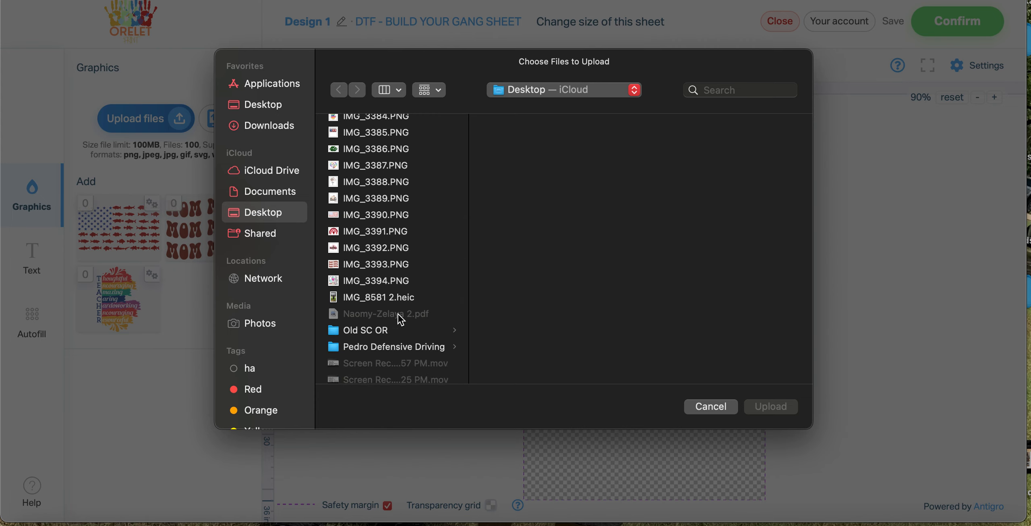
scroll(426, 272, up, 2)
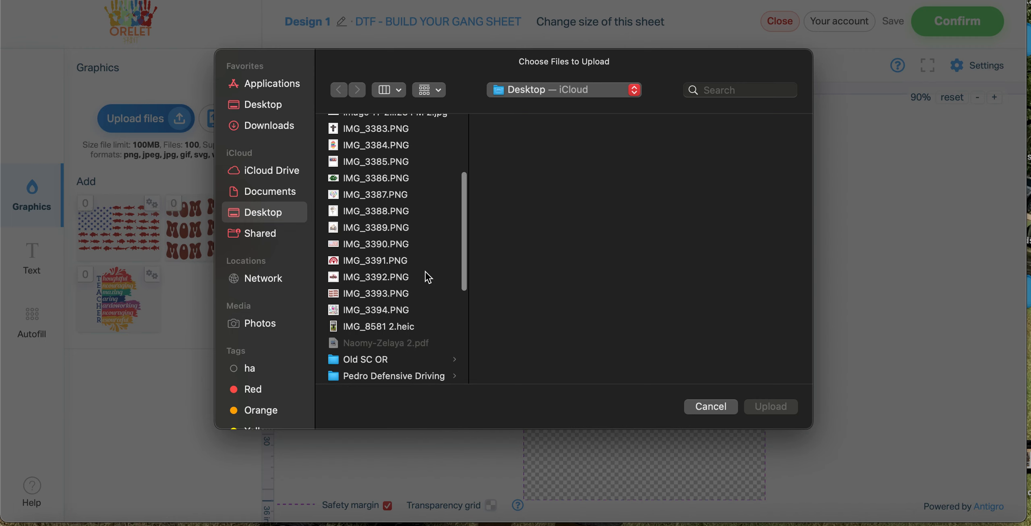
click(389, 314)
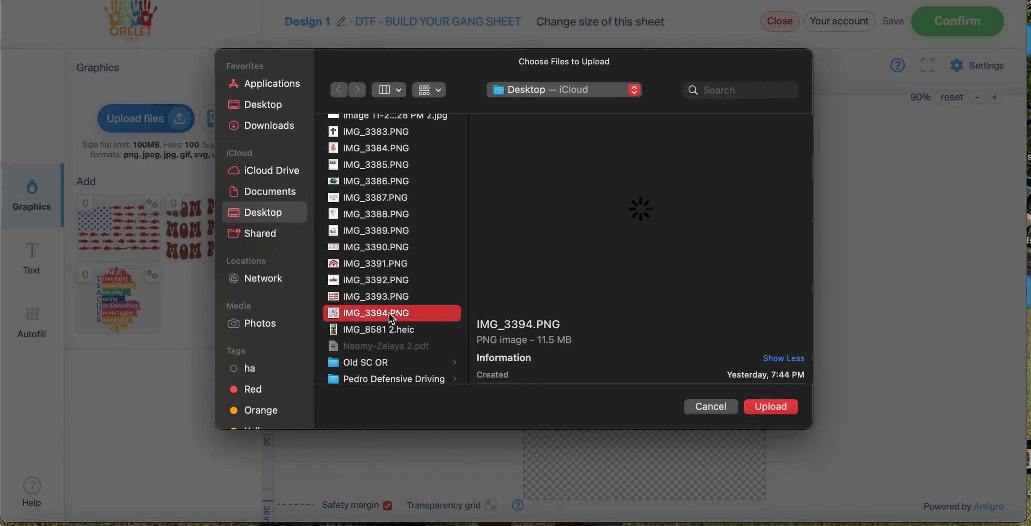
click(760, 407)
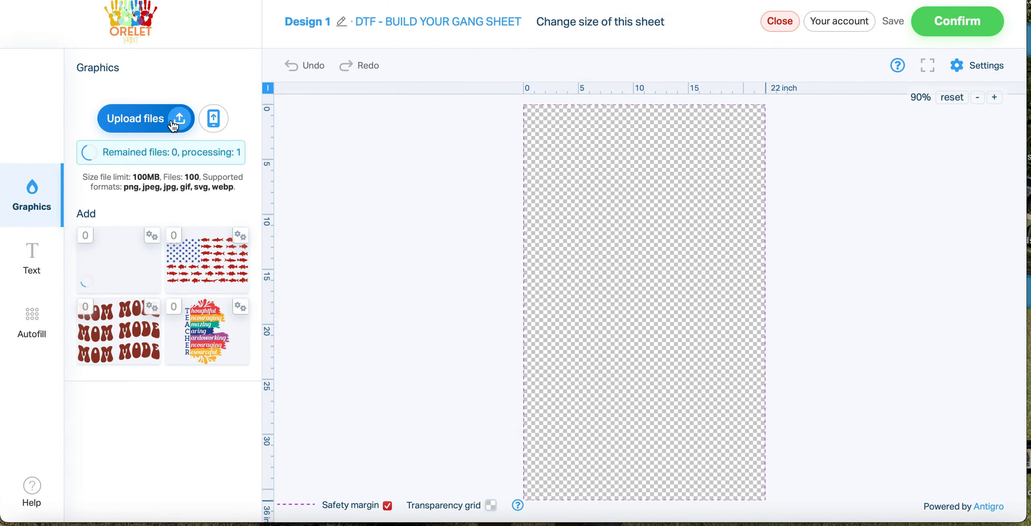
Upload the butterfly dandelion graphic IMG_3388.PNG from the Desktop folder to the graphics library
click(308, 198)
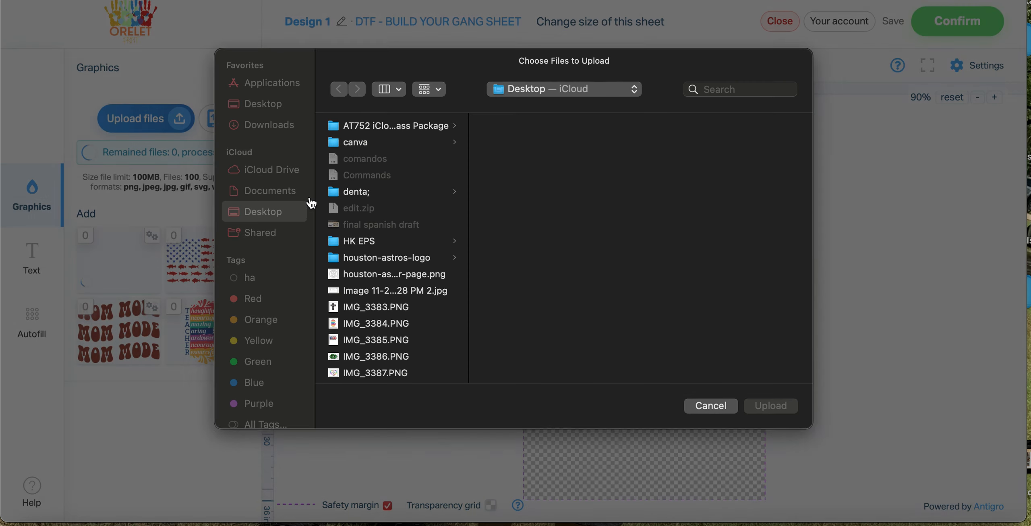
scroll(411, 291, down, 3)
scroll(411, 290, down, 5)
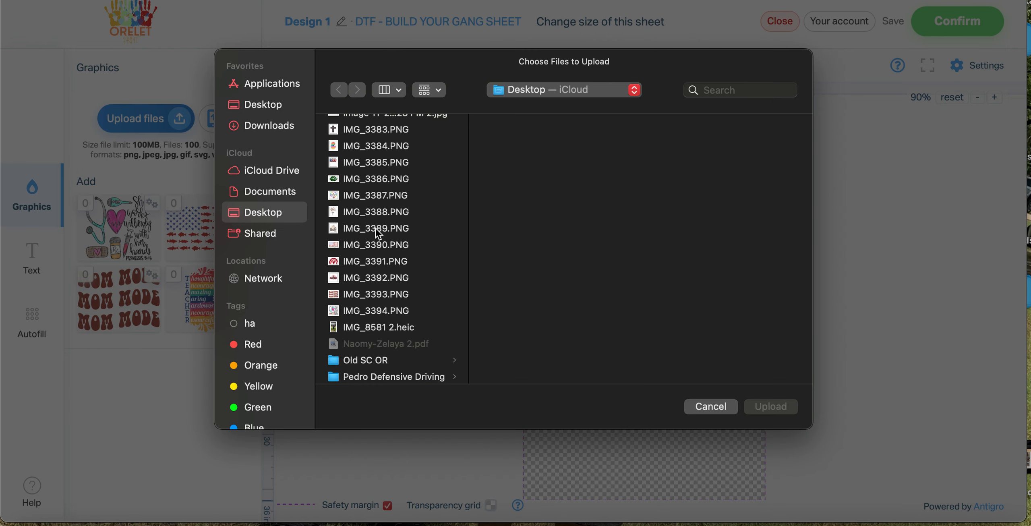
click(370, 214)
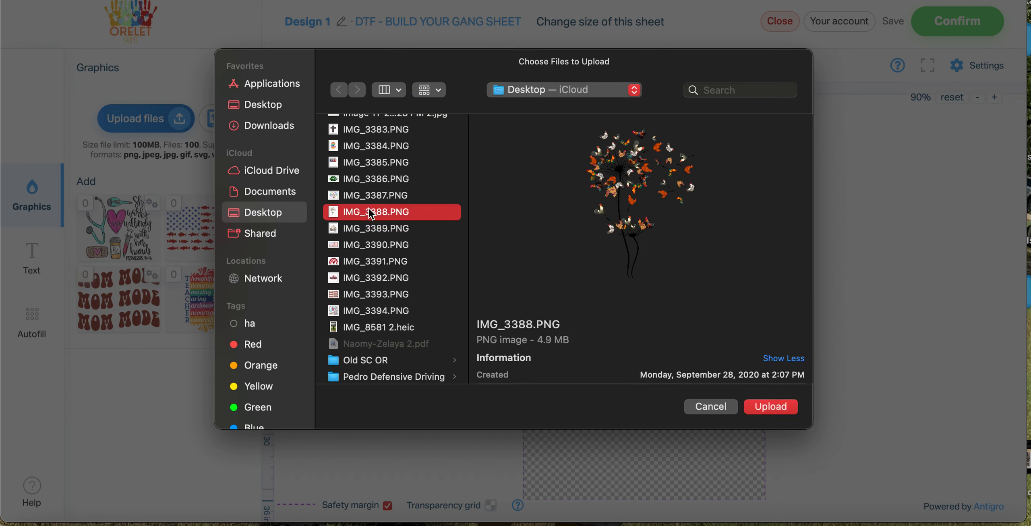
click(770, 407)
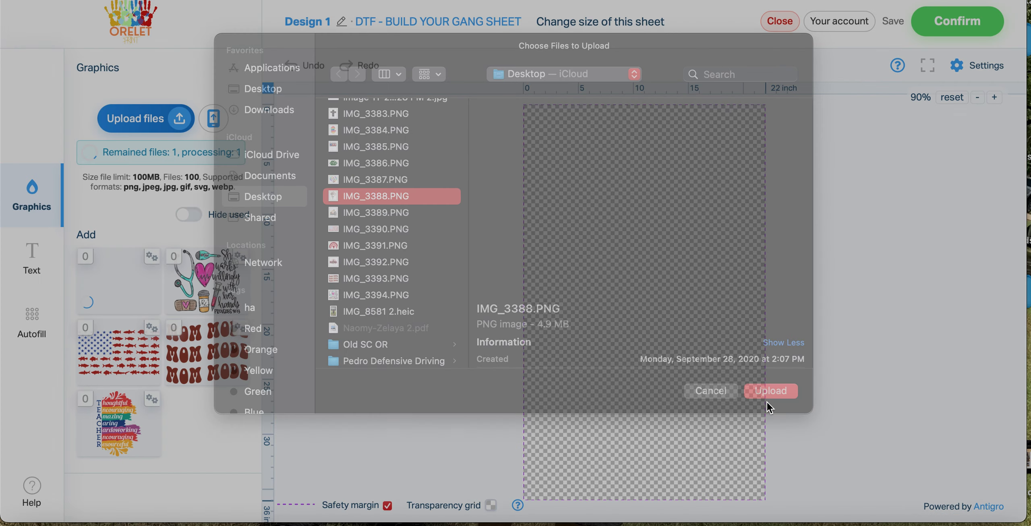
Upload the cross-shaped Christ quote graphic IMG_3383.PNG from the Desktop folder to the graphics library
click(169, 121)
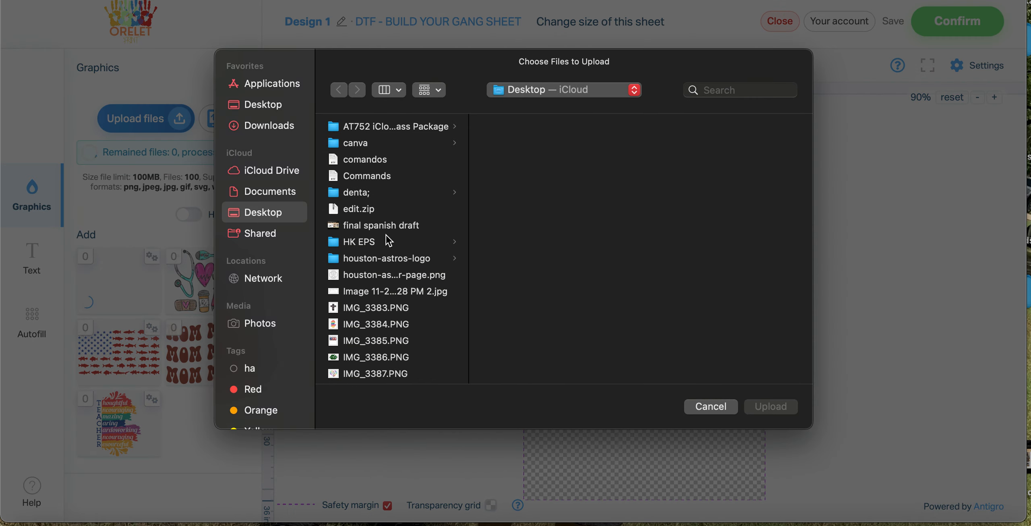
scroll(407, 244, down, 3)
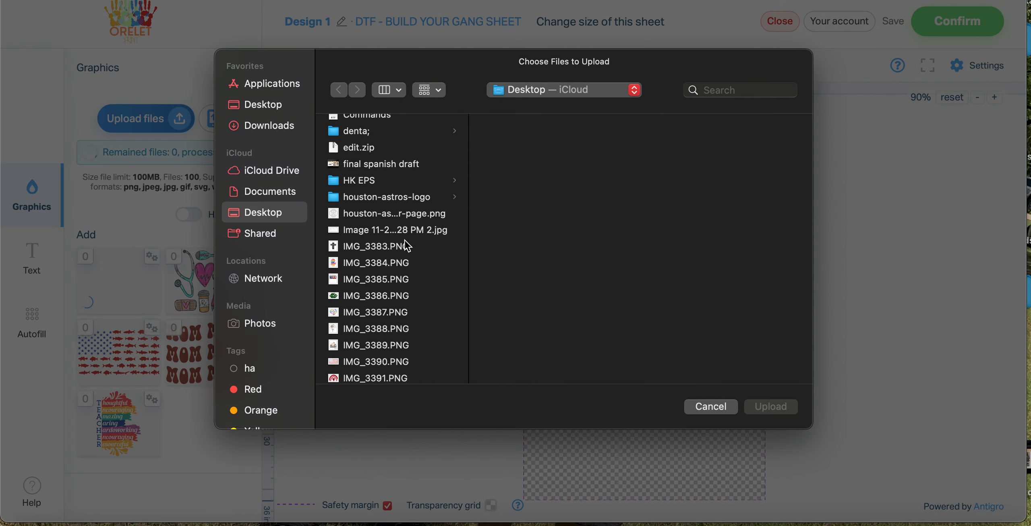
click(367, 246)
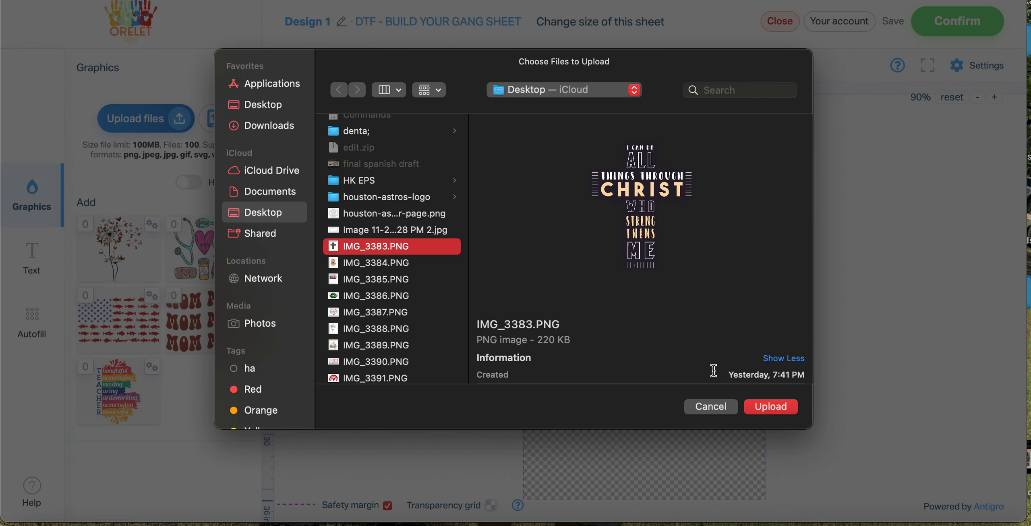
click(783, 408)
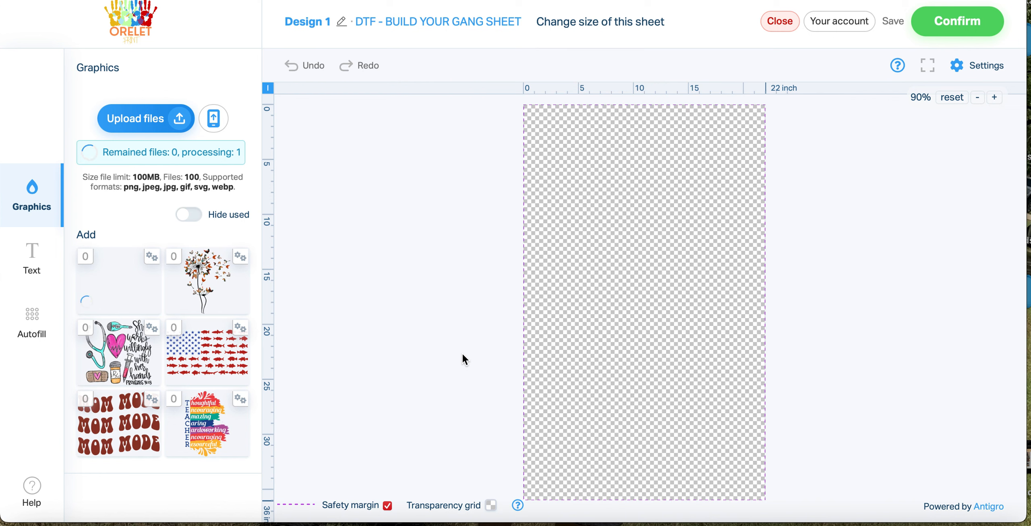
Place the TEACHER graphic on the sheet and scale it down proportionally to about 8.89 x 12.84 inches
scroll(462, 355, down, 5)
scroll(462, 352, up, 5)
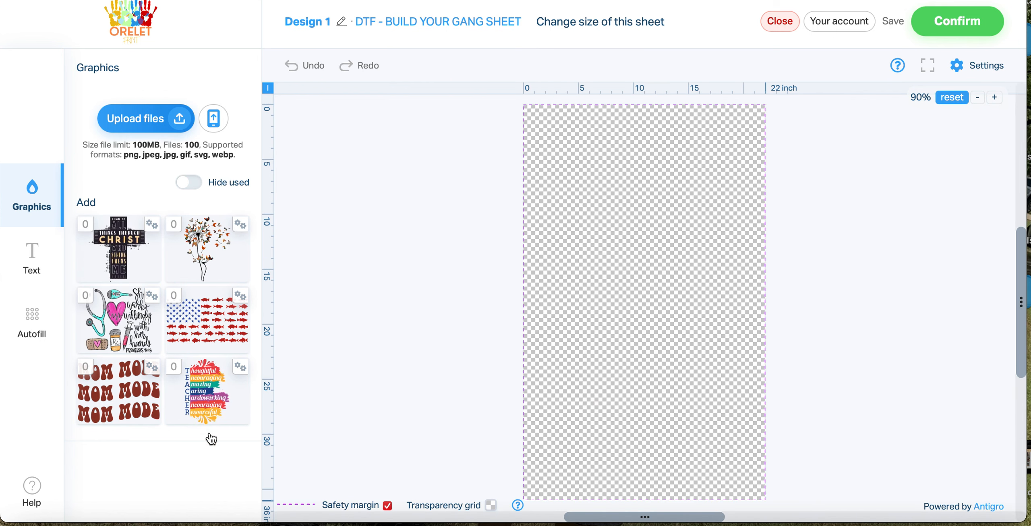
click(216, 404)
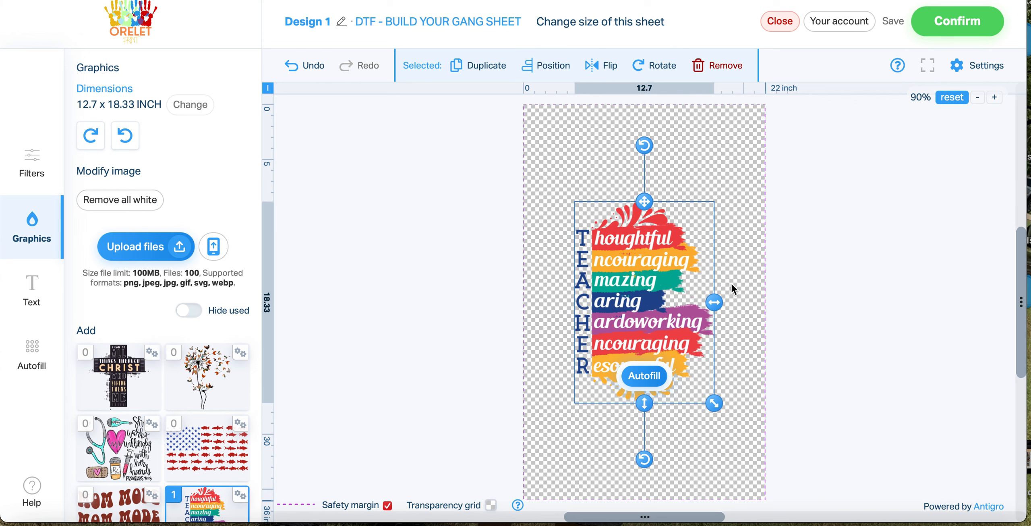
scroll(732, 283, up, 5)
scroll(732, 282, down, 6)
scroll(732, 288, up, 2)
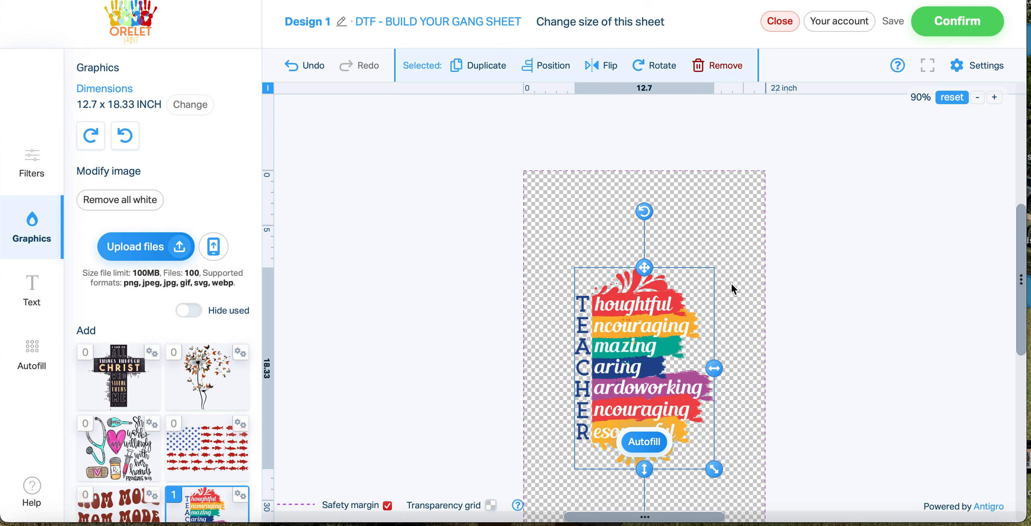
scroll(731, 289, down, 4)
scroll(732, 288, up, 3)
scroll(731, 285, up, 1)
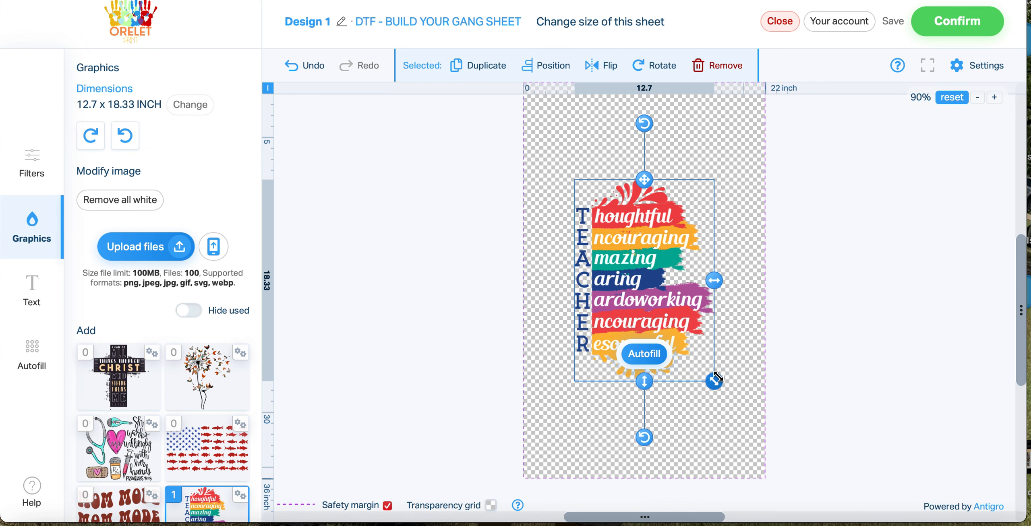
drag(716, 377, 673, 321)
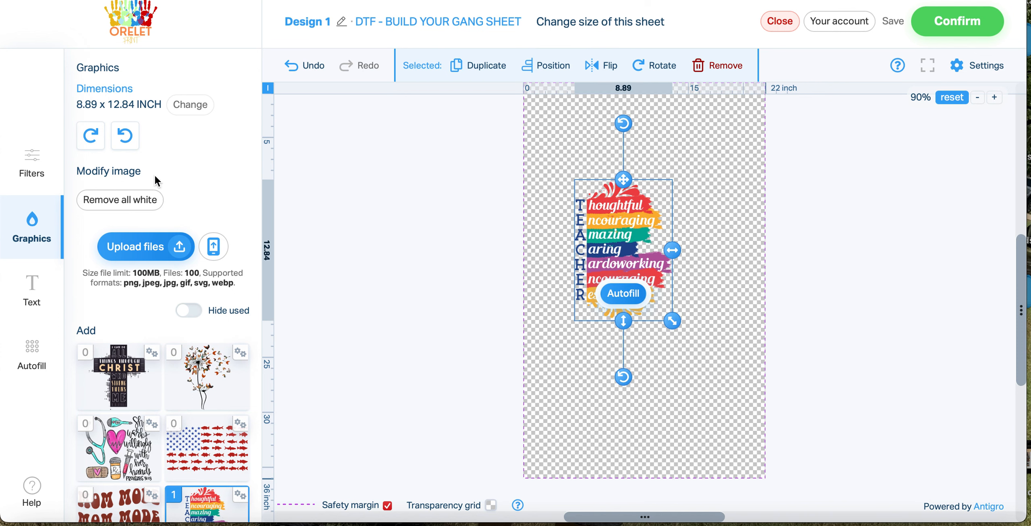
Unlock the TEACHER graphic's proportions, set its size to 10 x 10 inches, and move it to the sheet's upper-left corner
click(190, 106)
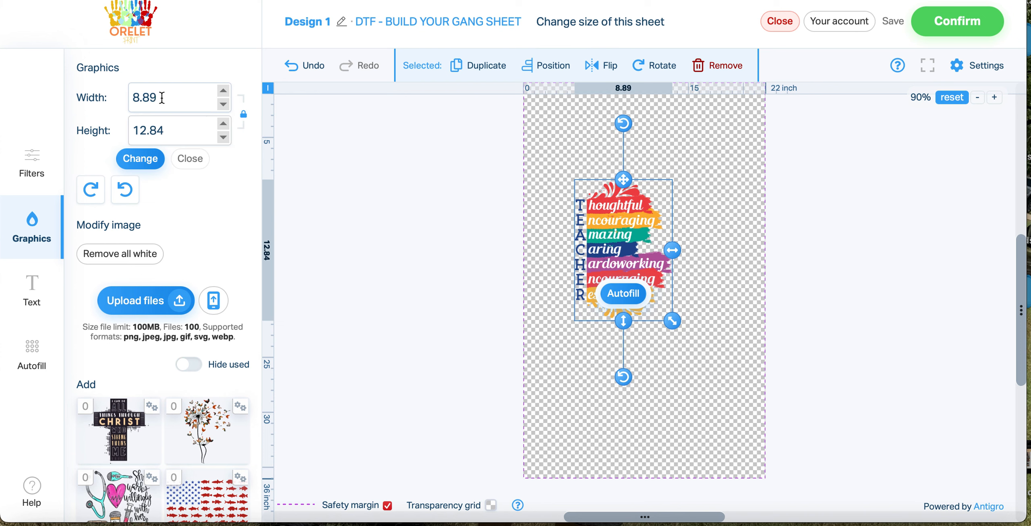
click(245, 116)
double_click(190, 106)
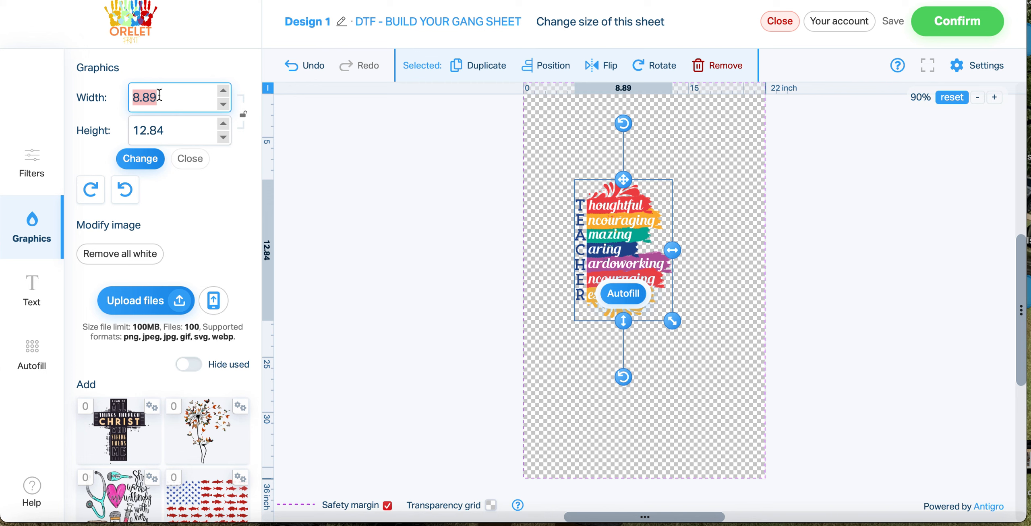
key(BackSpace)
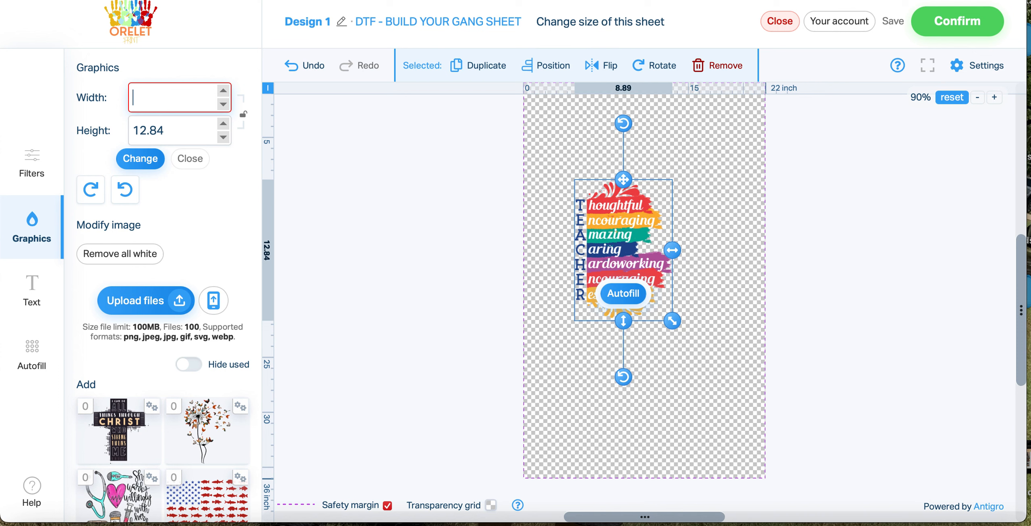
text(111)
key(super+a)
key(BackSpace)
text(10)
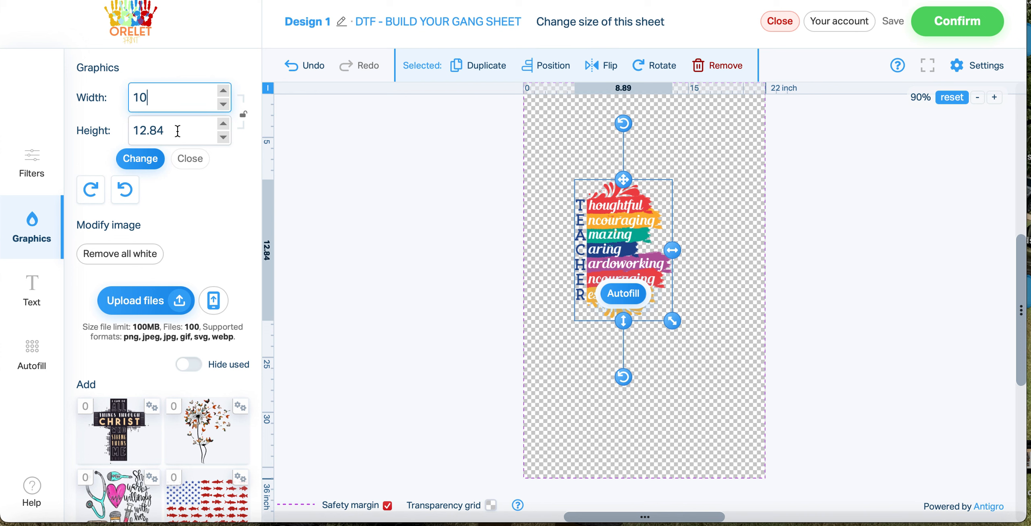
key(Tab)
text(10)
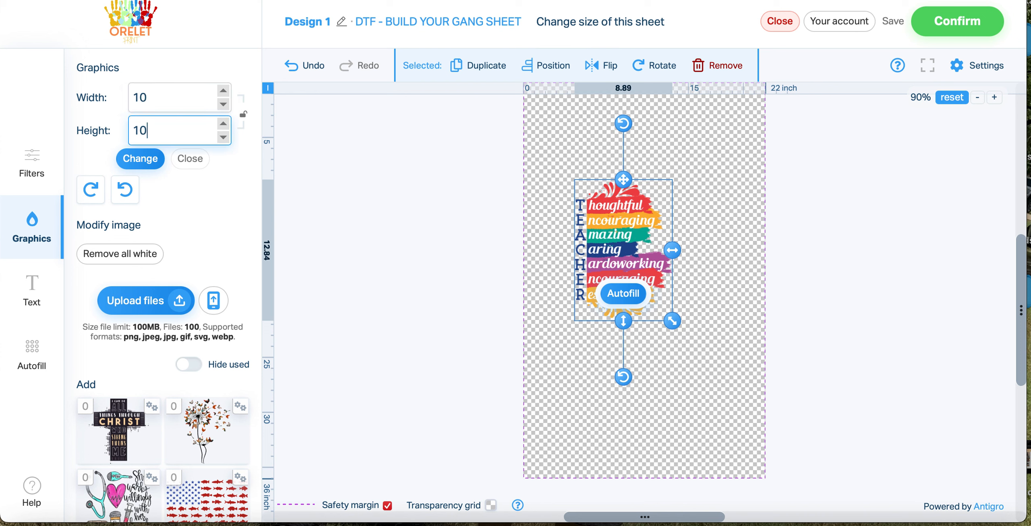
click(148, 163)
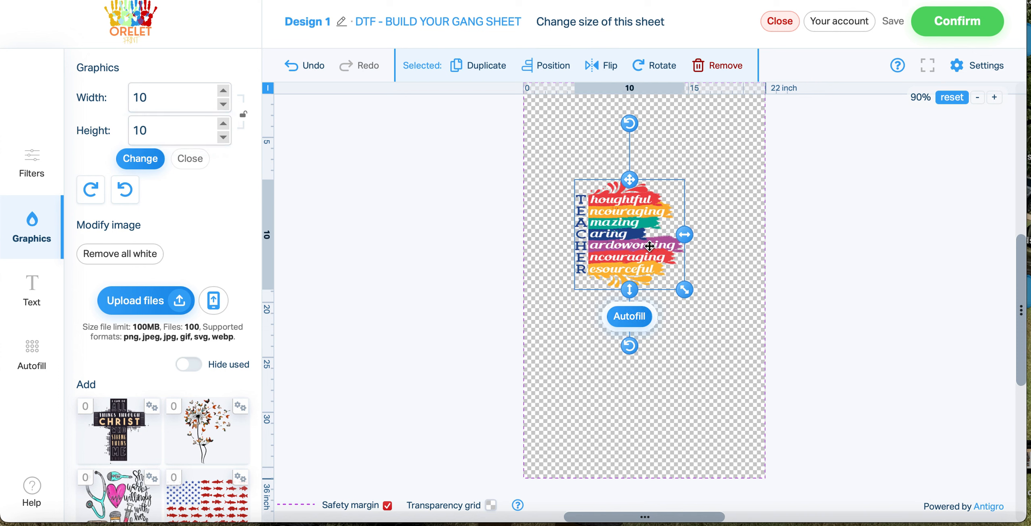
scroll(726, 248, up, 3)
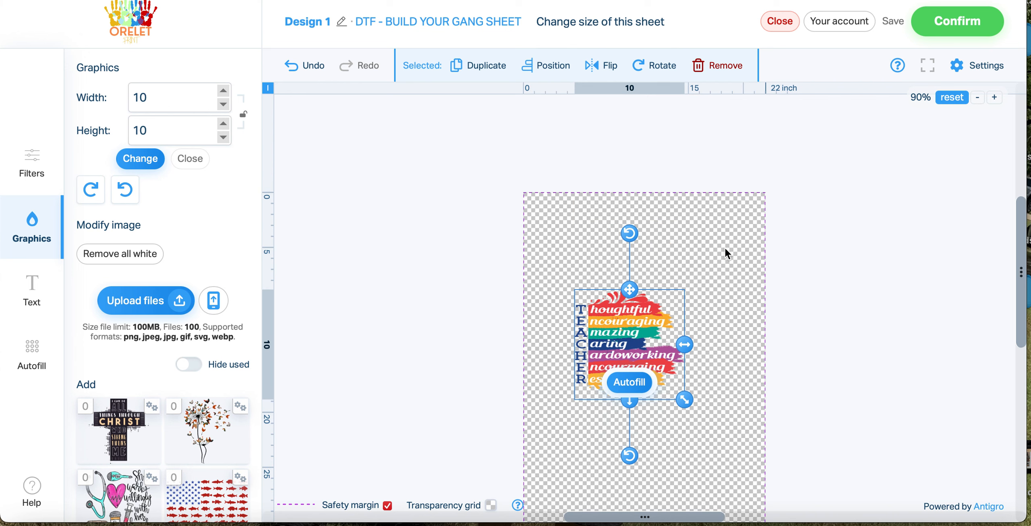
drag(647, 322, 590, 229)
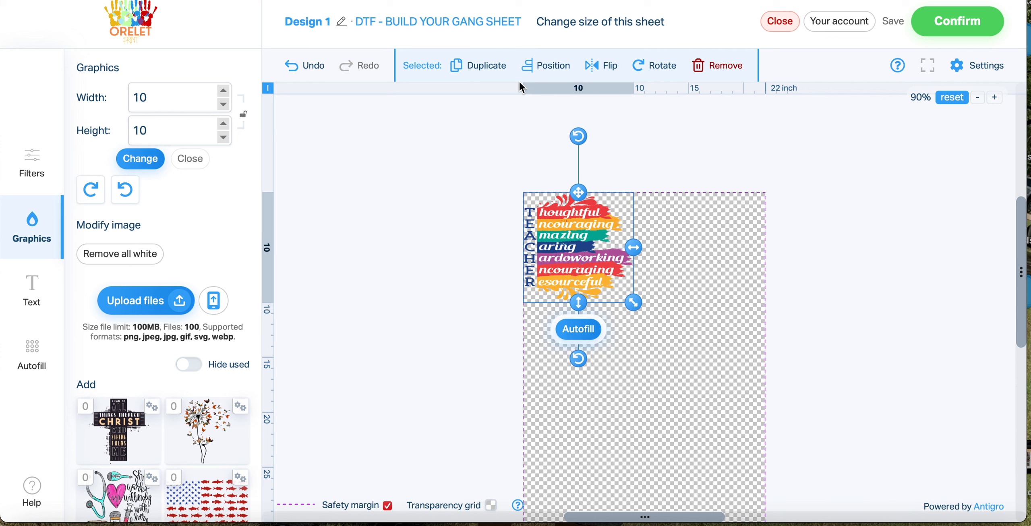
Duplicate the TEACHER graphic and place the copy beside the original along the sheet's upper edge
click(479, 71)
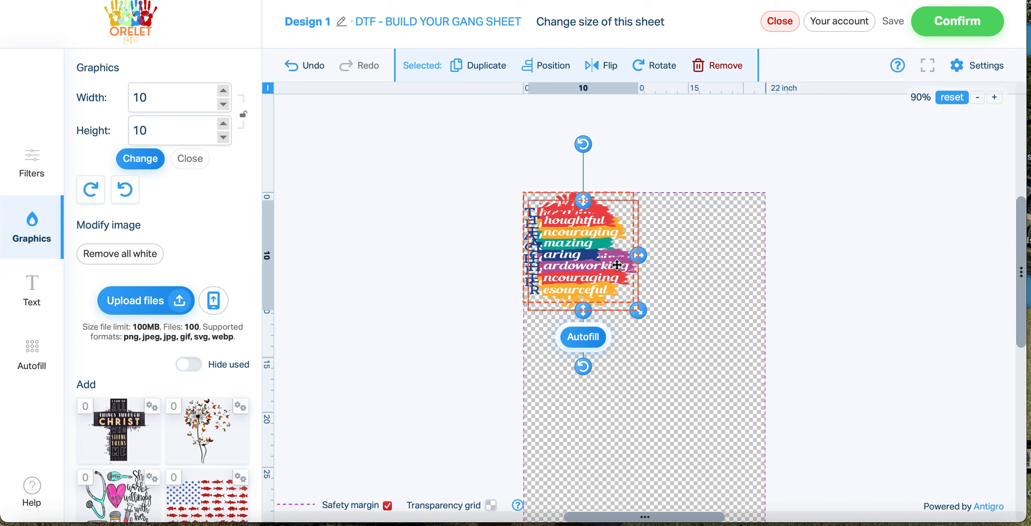
drag(592, 263, 702, 254)
scroll(779, 219, down, 2)
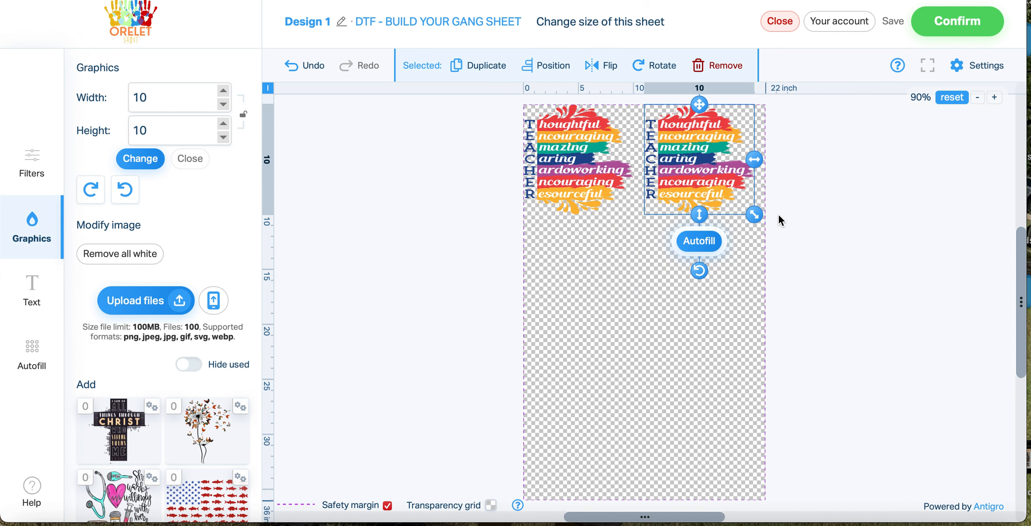
Autofill the sheet with 4 more copies of the duplicated TEACHER graphic
click(694, 244)
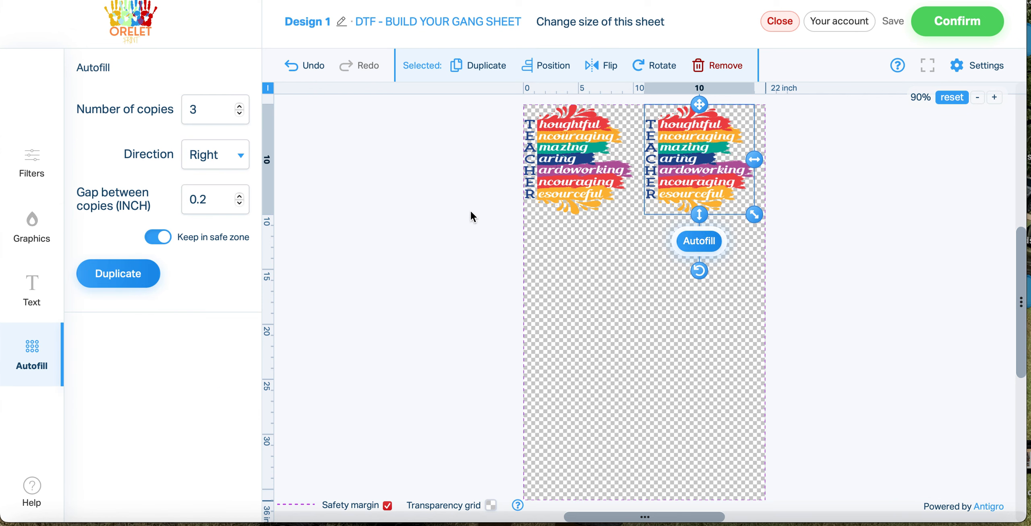
scroll(592, 347, down, 6)
scroll(592, 346, up, 4)
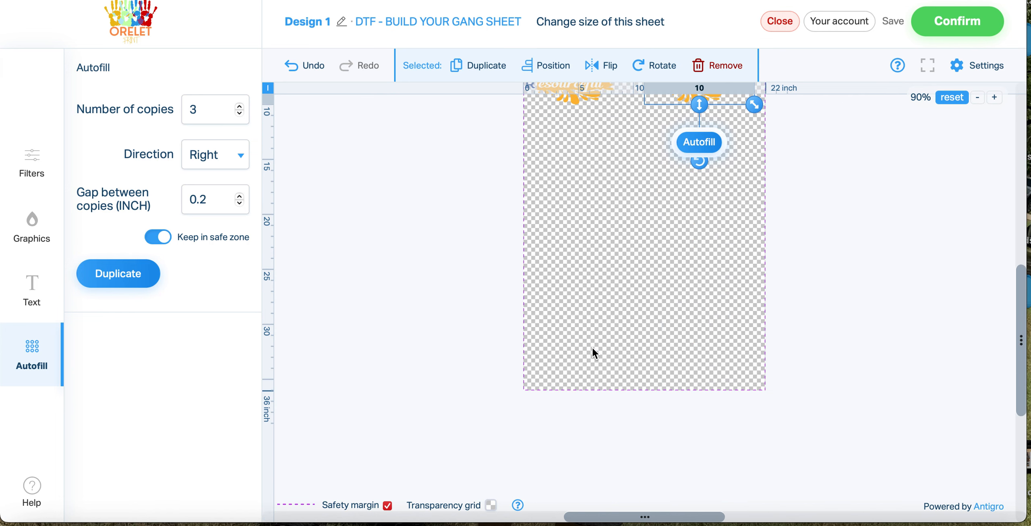
scroll(592, 347, up, 6)
scroll(589, 364, down, 4)
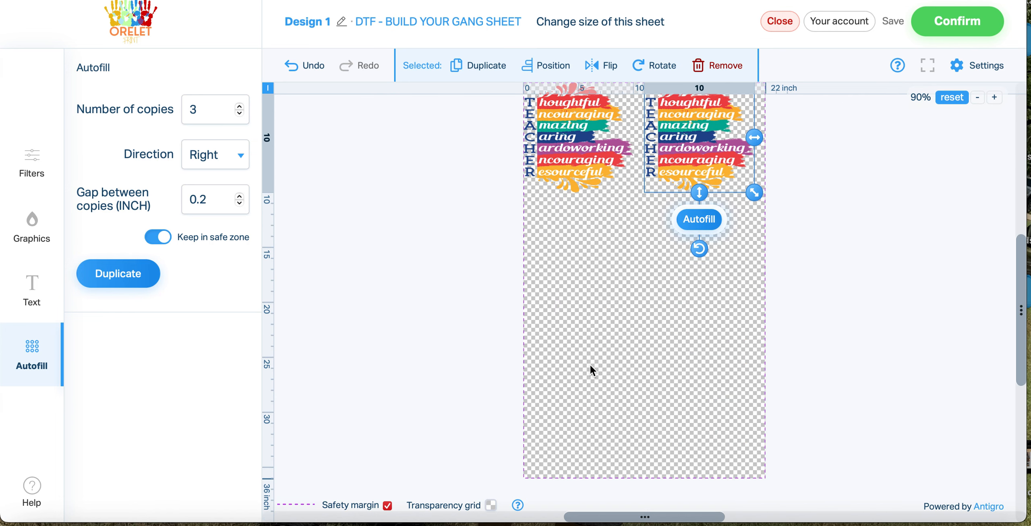
click(210, 108)
key(BackSpace)
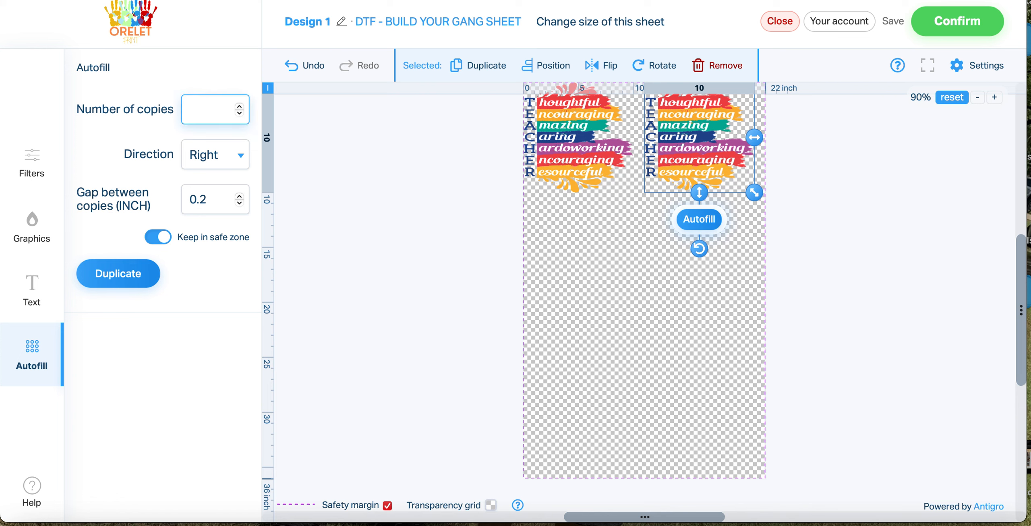
text(4)
click(125, 278)
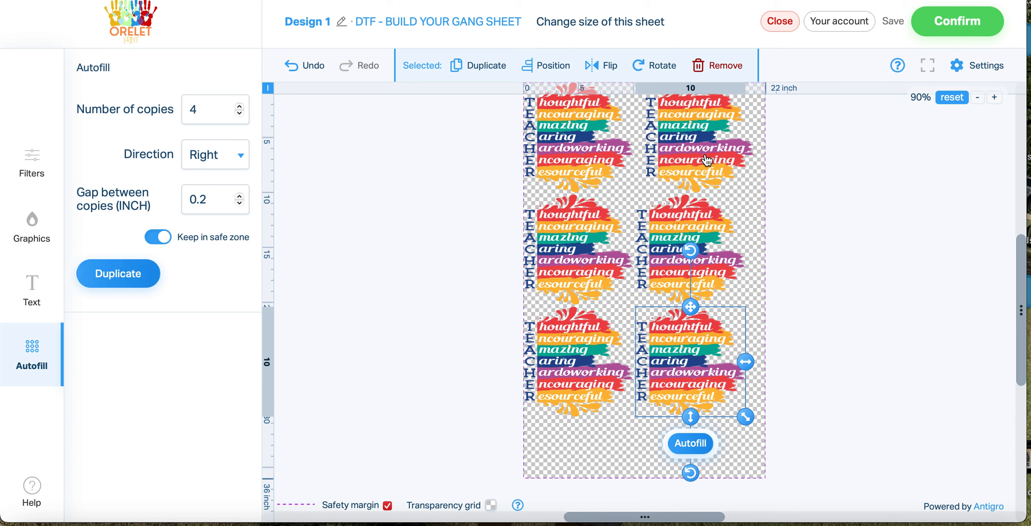
Remove all TEACHER copies from the sheet except the original in its upper-left corner
click(724, 66)
click(597, 359)
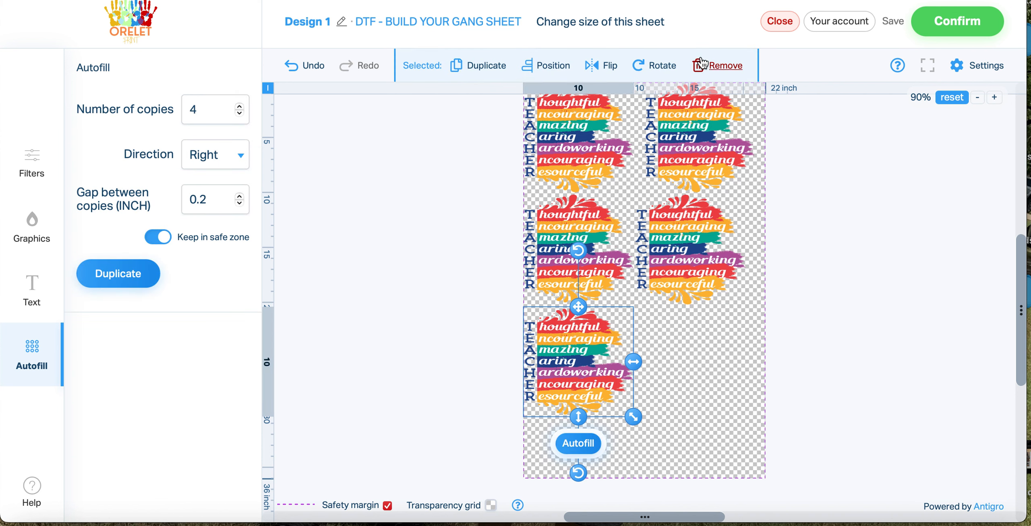
click(723, 65)
click(695, 218)
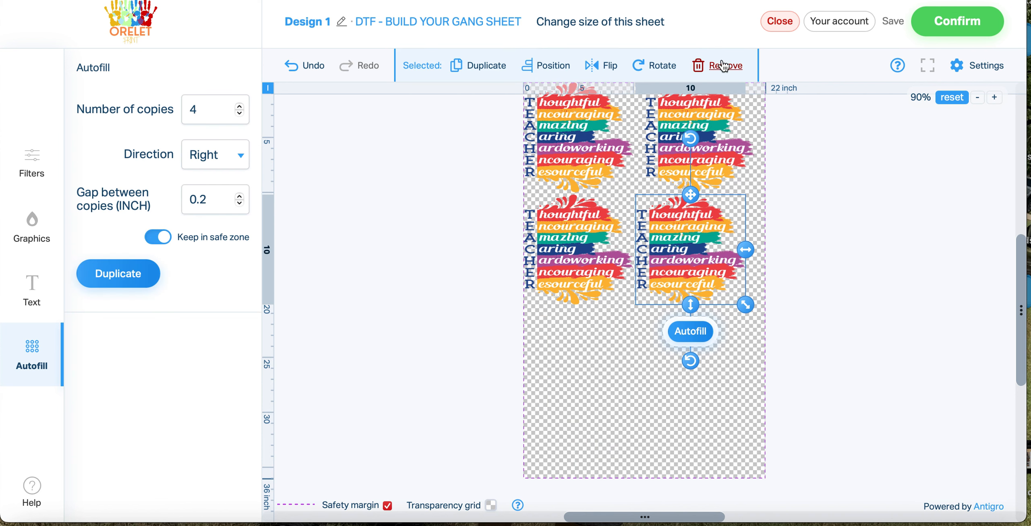
click(724, 65)
click(584, 265)
click(702, 73)
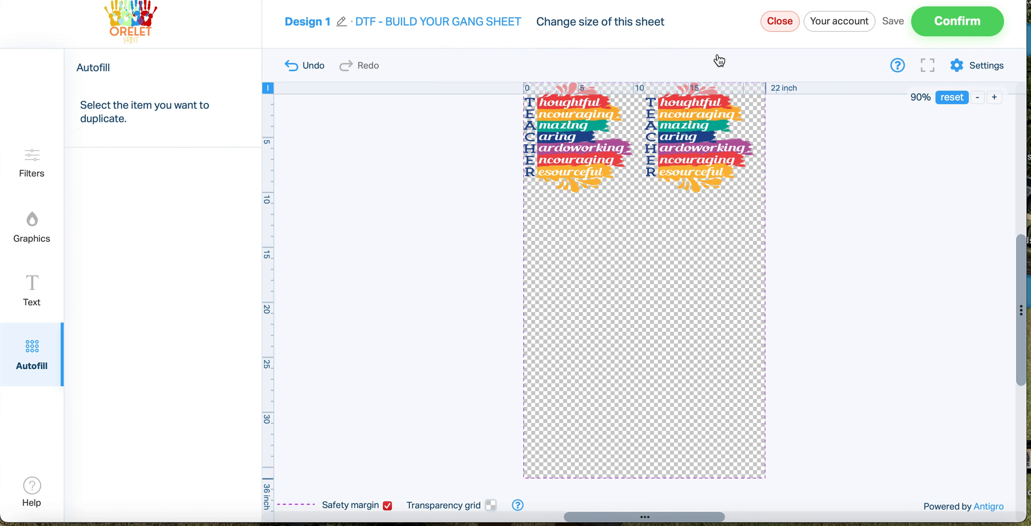
scroll(761, 212, up, 3)
click(709, 244)
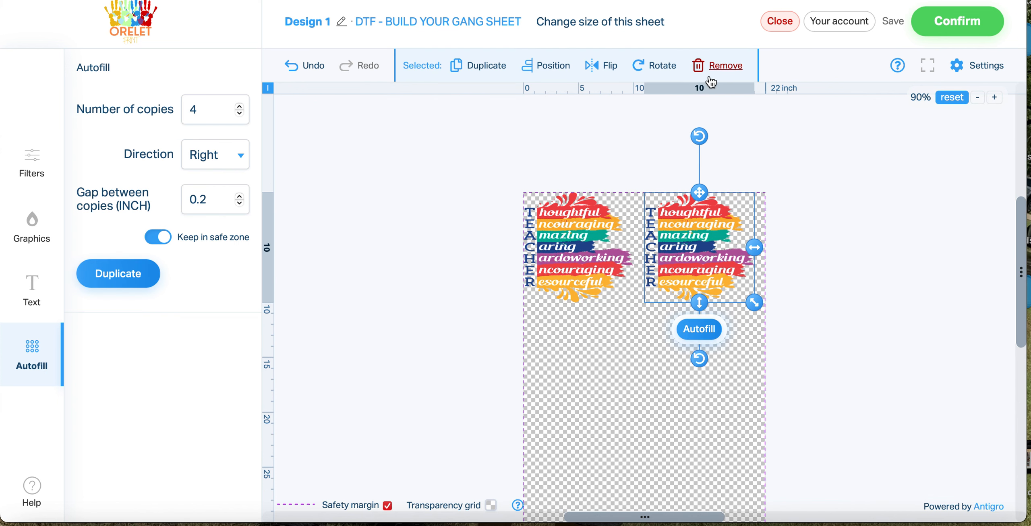
click(709, 73)
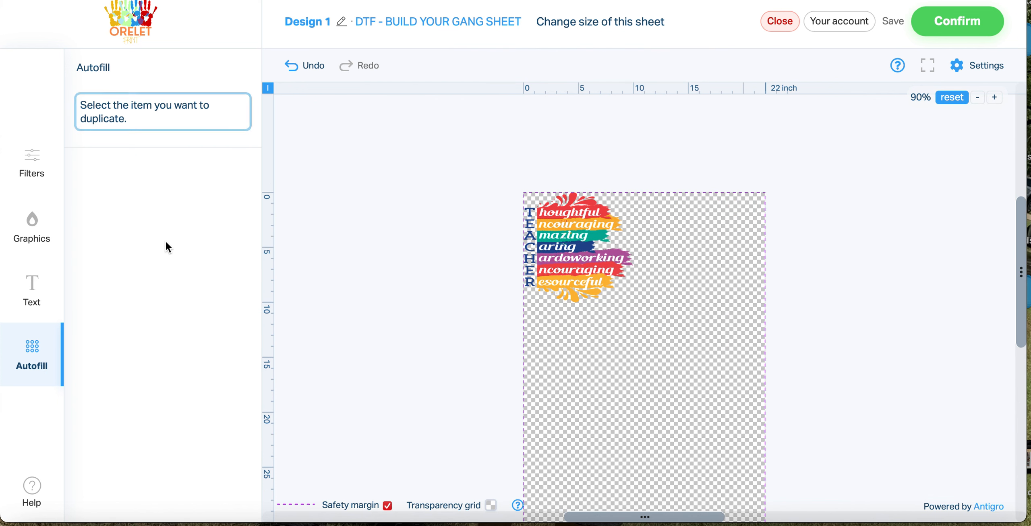
Place the MOM MODE graphic directly beneath the TEACHER graphic at the sheet's left edge and nudge it slightly up and inward
click(30, 234)
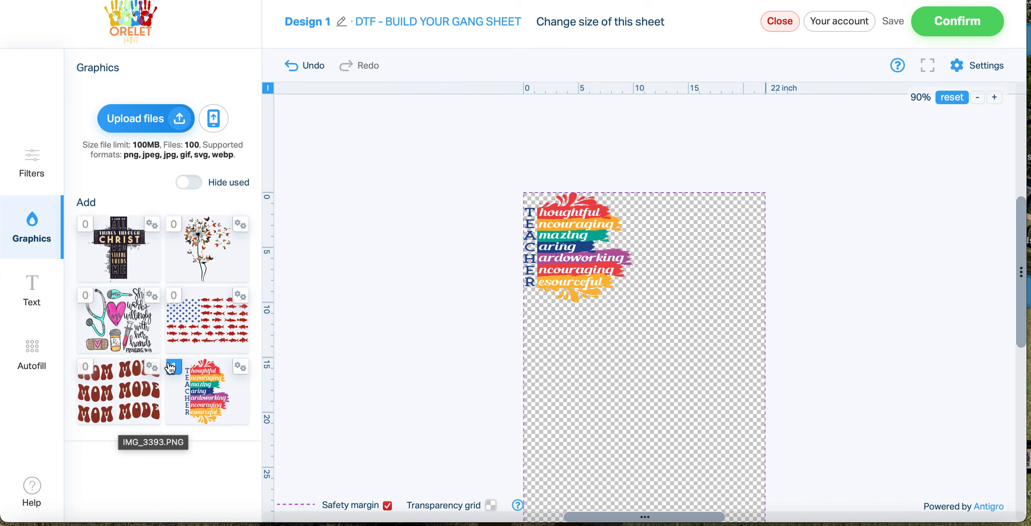
click(129, 400)
scroll(357, 276, down, 3)
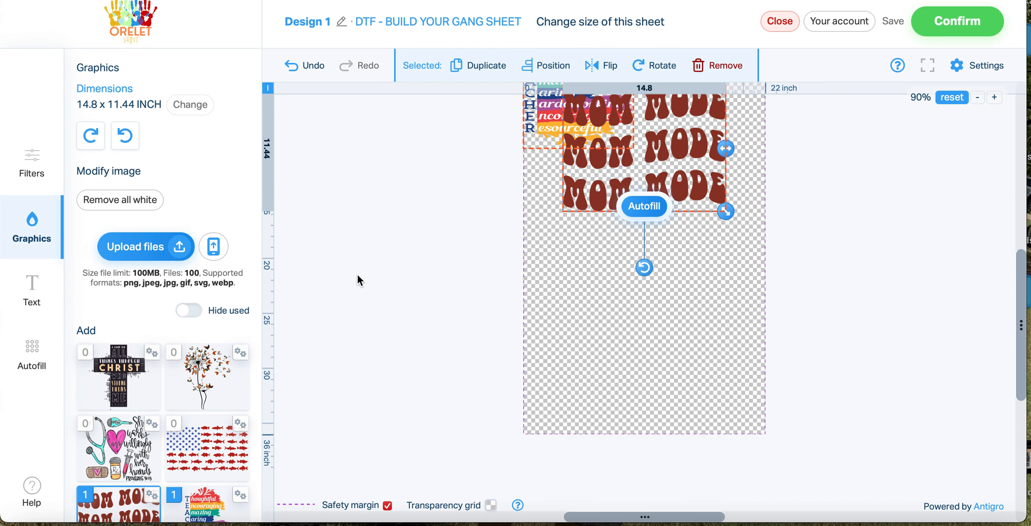
drag(663, 170, 623, 231)
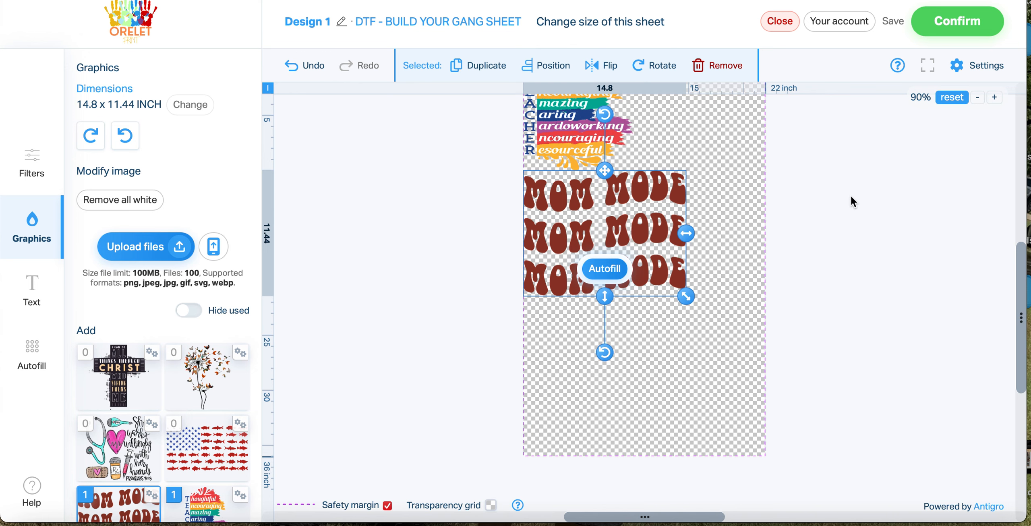
scroll(837, 216, up, 3)
click(995, 98)
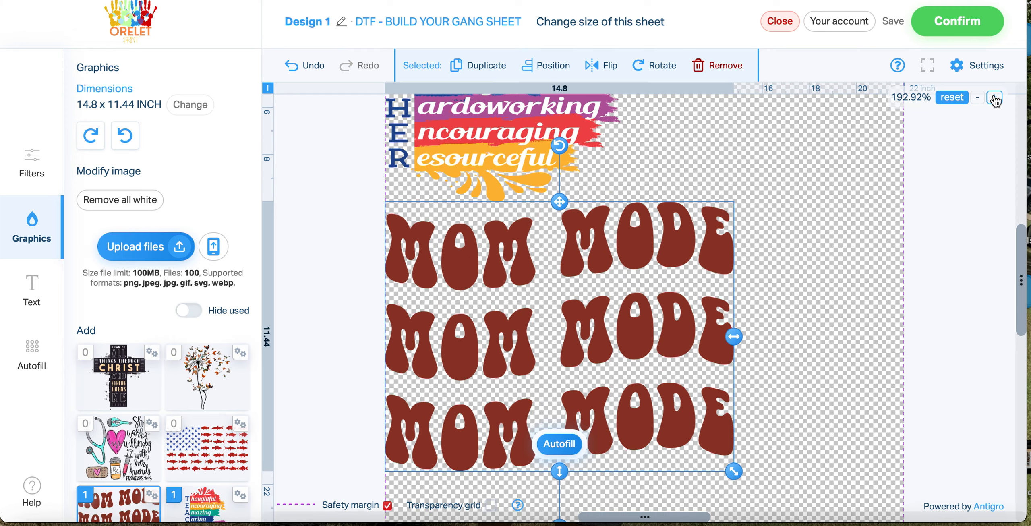
click(995, 99)
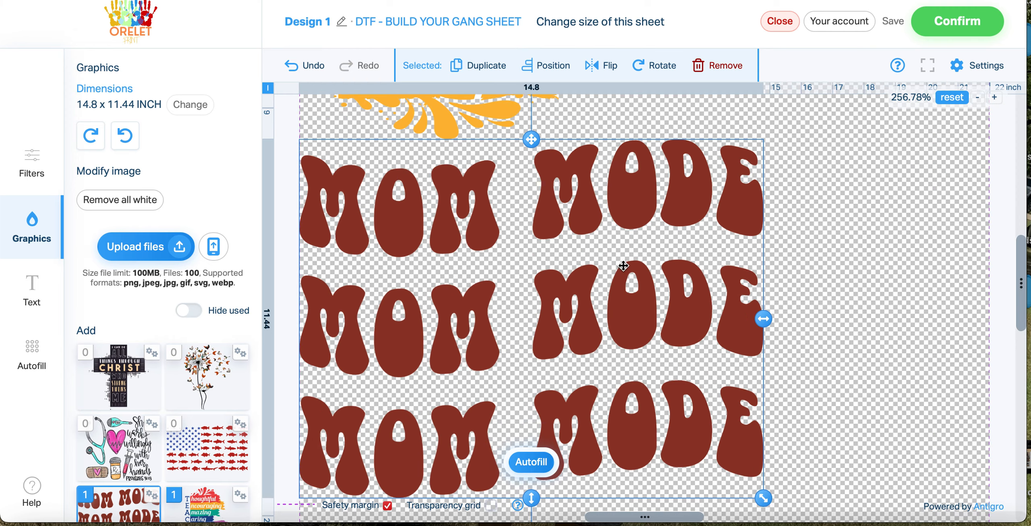
drag(564, 279, 564, 281)
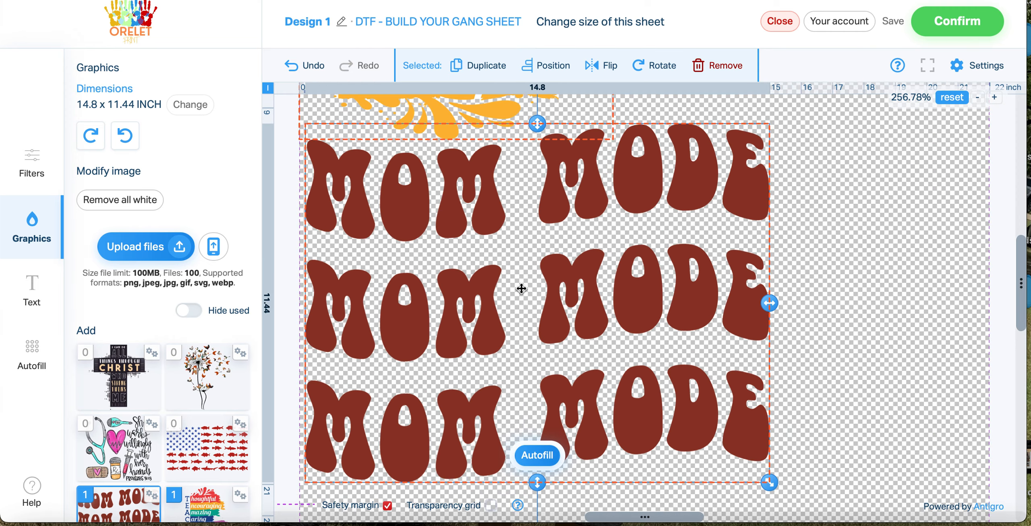
Unlock the MOM MODE graphic's proportions and set its size to 11 x 11 inches
click(209, 106)
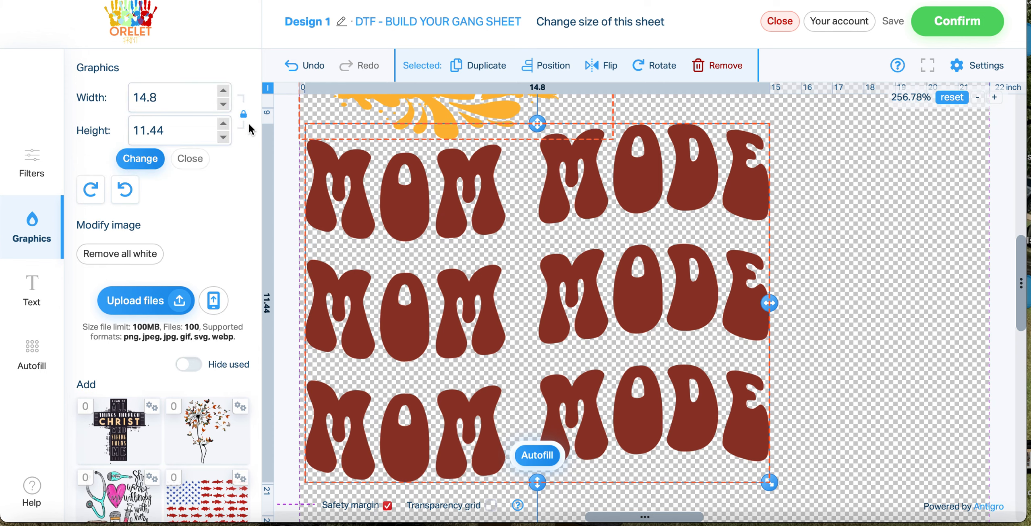
click(243, 114)
double_click(180, 104)
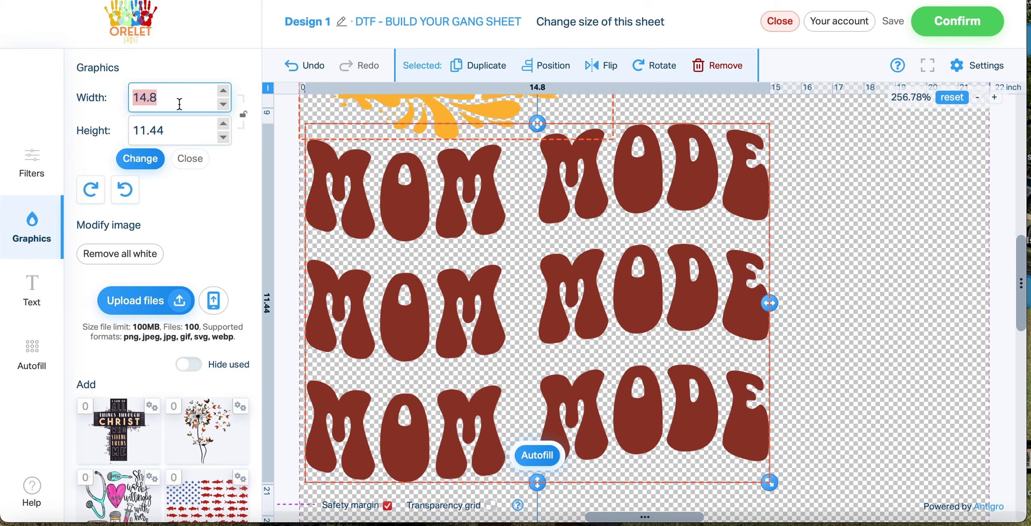
text(11)
key(Tab)
text(11)
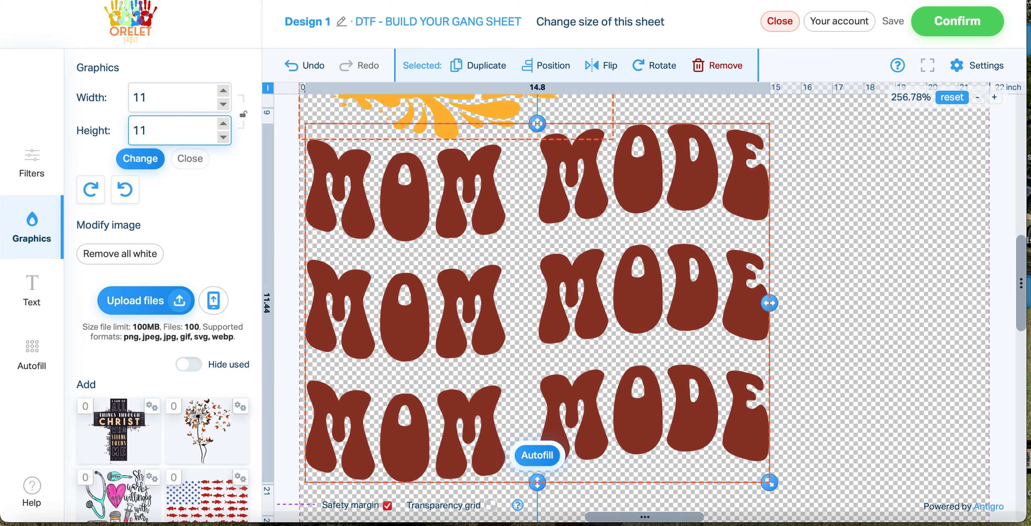
click(141, 159)
scroll(730, 262, down, 4)
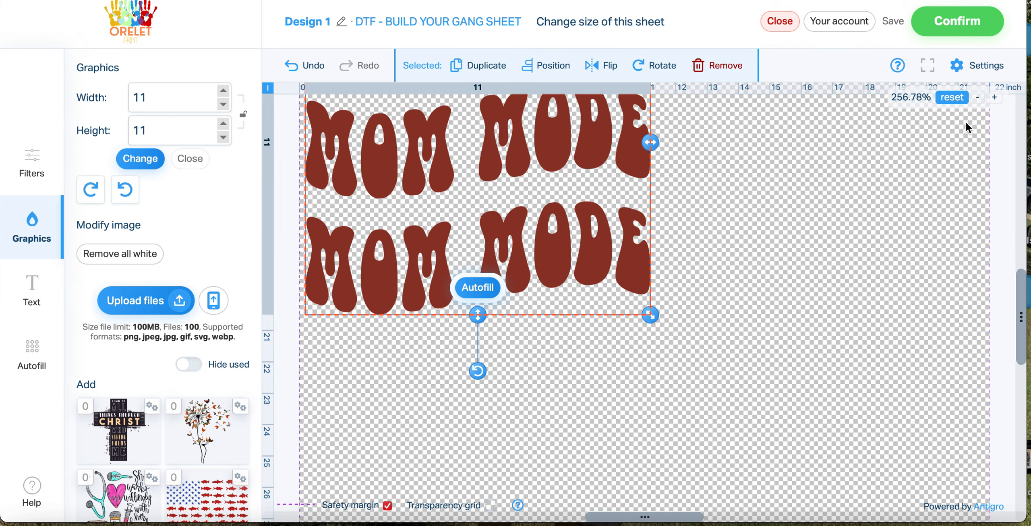
Move the MOM MODE graphic flush against the sheet's left edge, directly beneath the TEACHER graphic
click(978, 98)
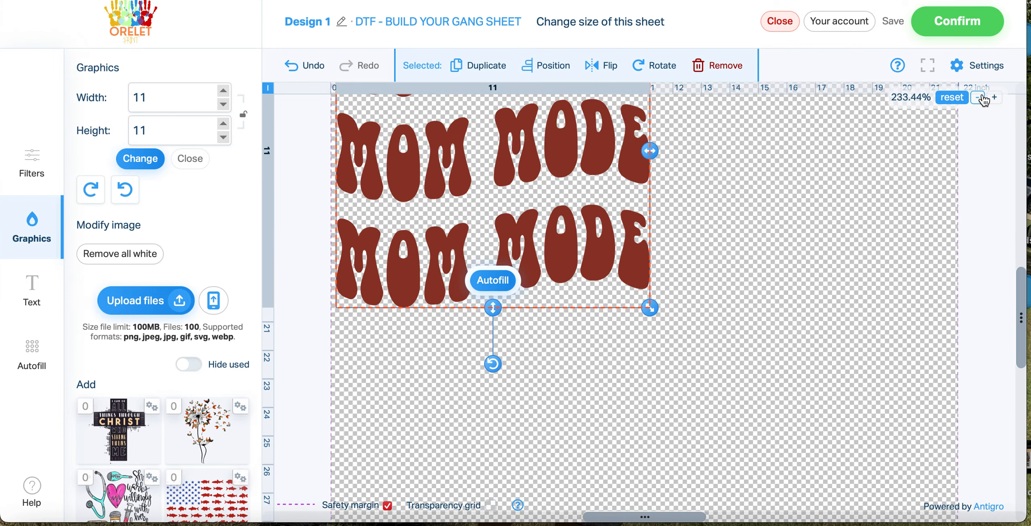
click(979, 98)
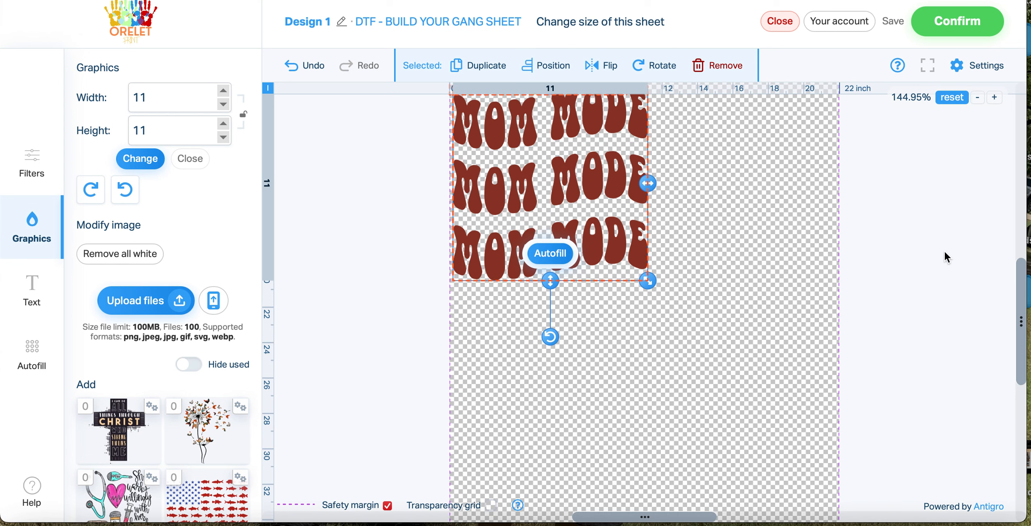
scroll(944, 251, up, 4)
drag(583, 334, 579, 342)
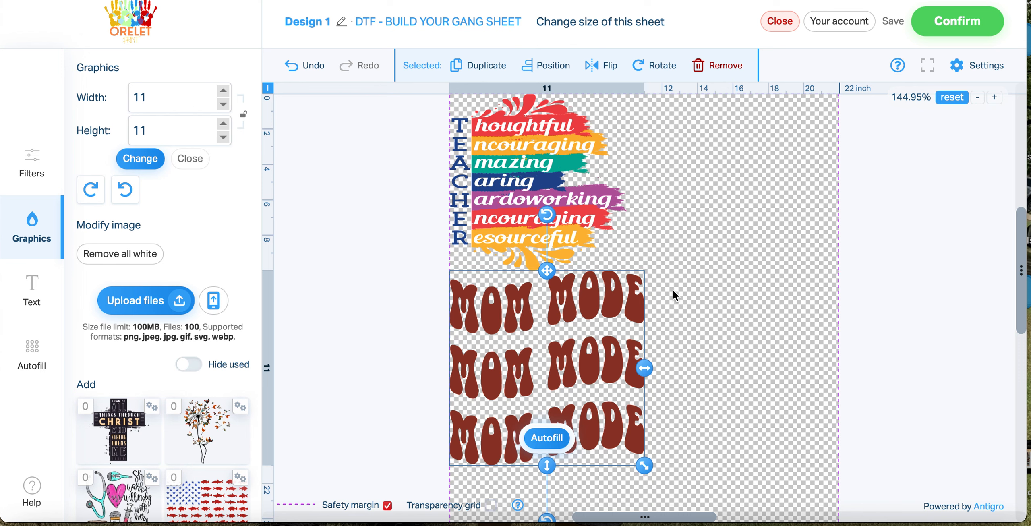
Add the "I can do all things through Christ" cross graphic to the sheet and set its size to 12 x 12 inches
click(977, 98)
click(978, 99)
scroll(931, 211, down, 5)
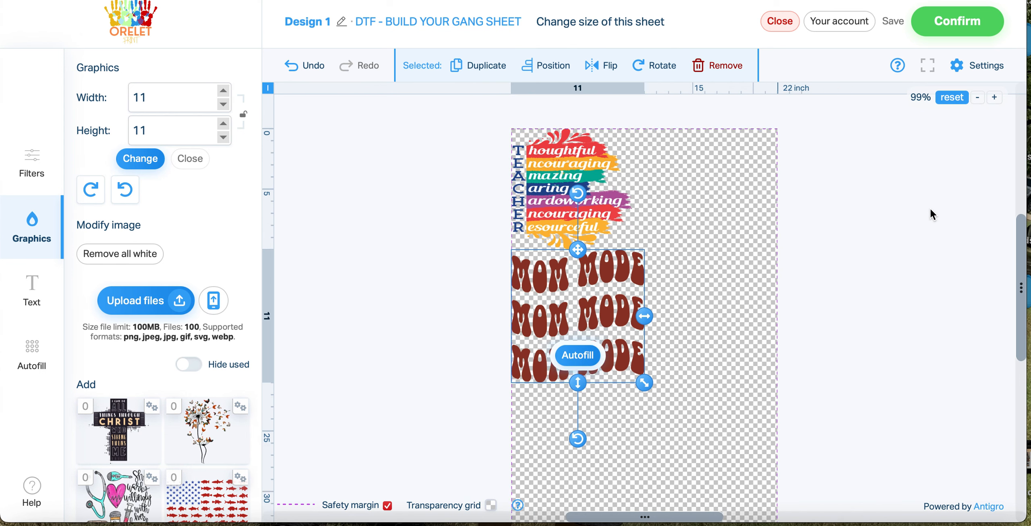
scroll(931, 211, up, 4)
scroll(933, 215, down, 3)
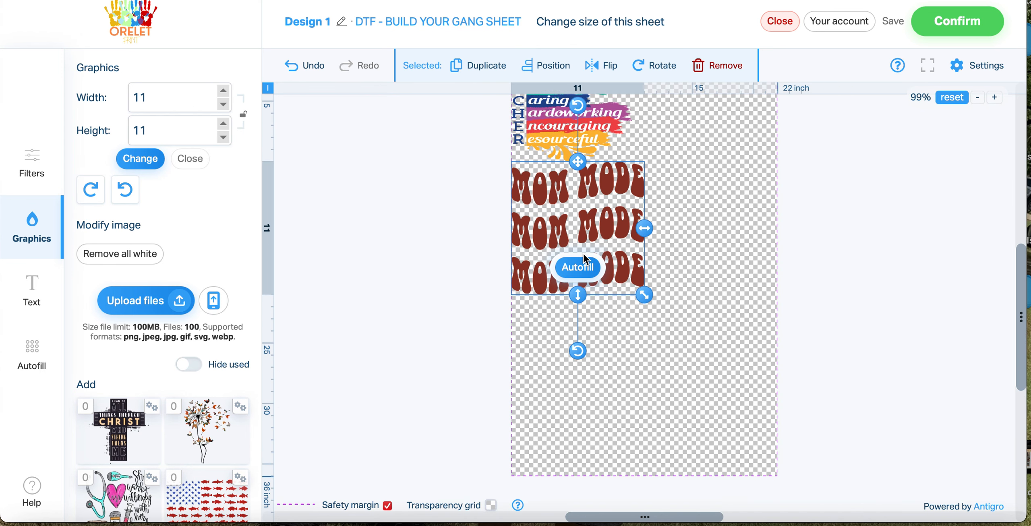
click(120, 450)
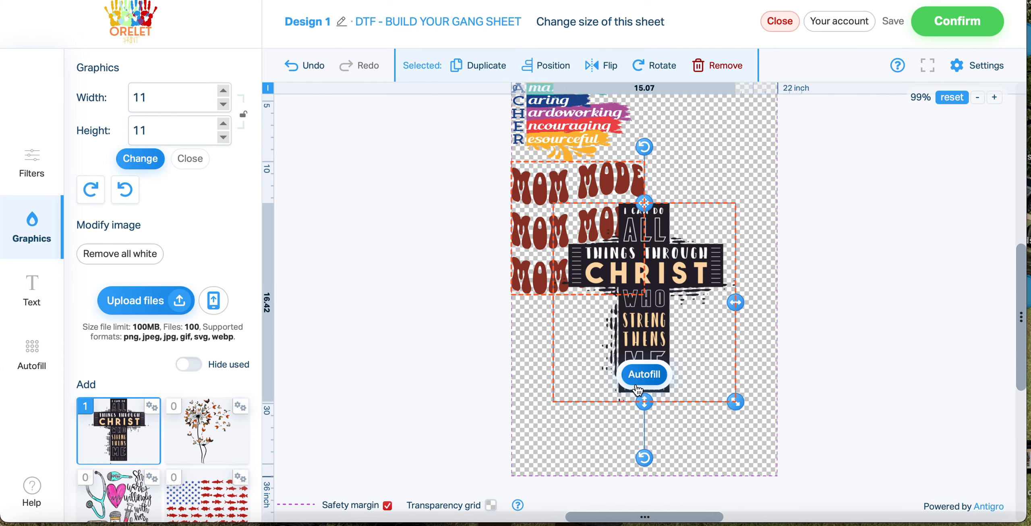
double_click(184, 107)
text(12)
key(Tab)
text(12)
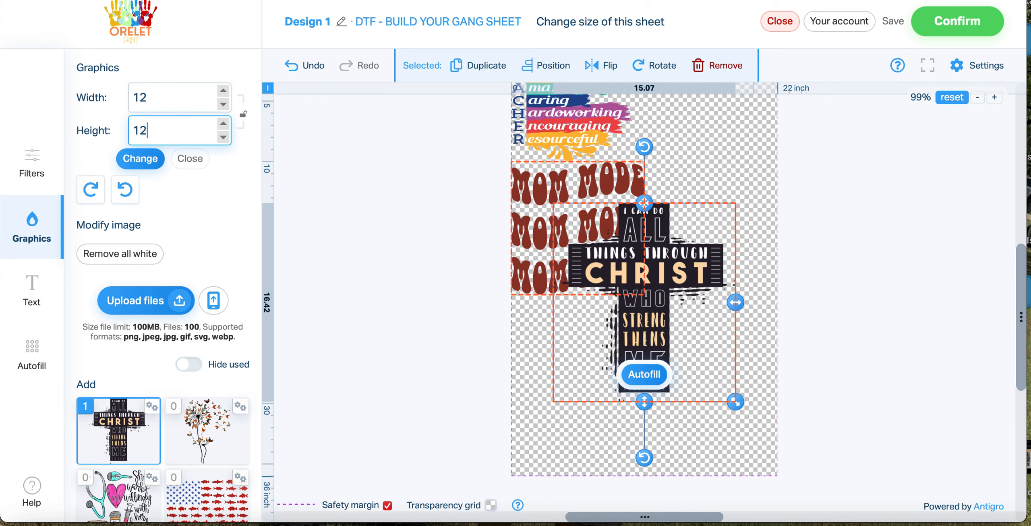
click(157, 173)
Place the cross graphic beneath MOM MODE at the sheet's left edge and shift MOM MODE slightly down
drag(654, 252, 612, 369)
click(702, 275)
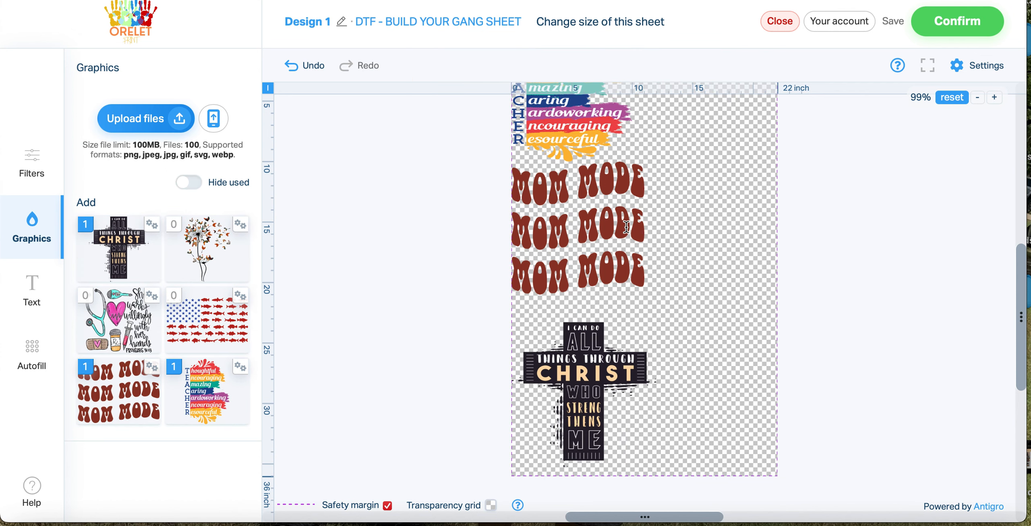
drag(626, 231, 629, 238)
click(718, 247)
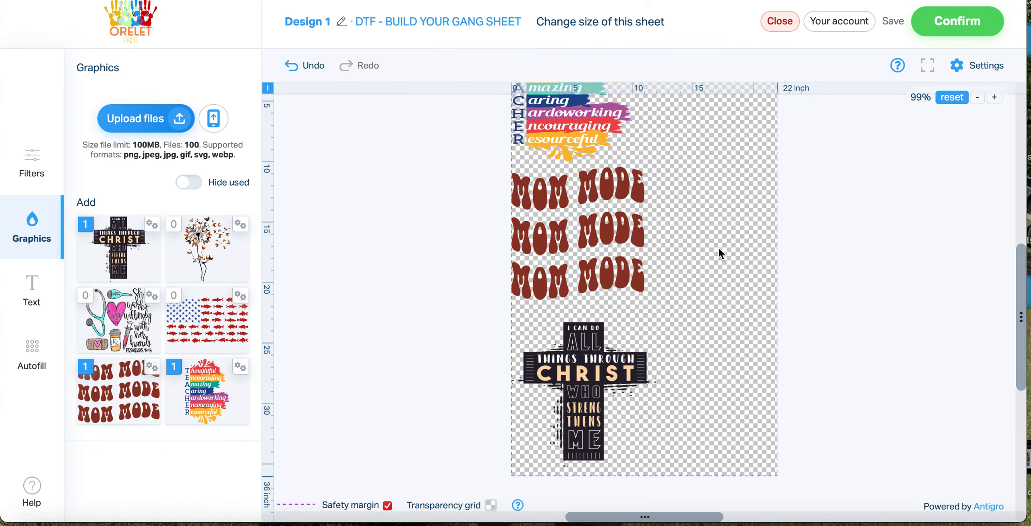
Add the dandelion graphic to the sheet, unlock its proportions and set its size to 10 x 10 inches
scroll(718, 246, up, 8)
scroll(718, 248, down, 5)
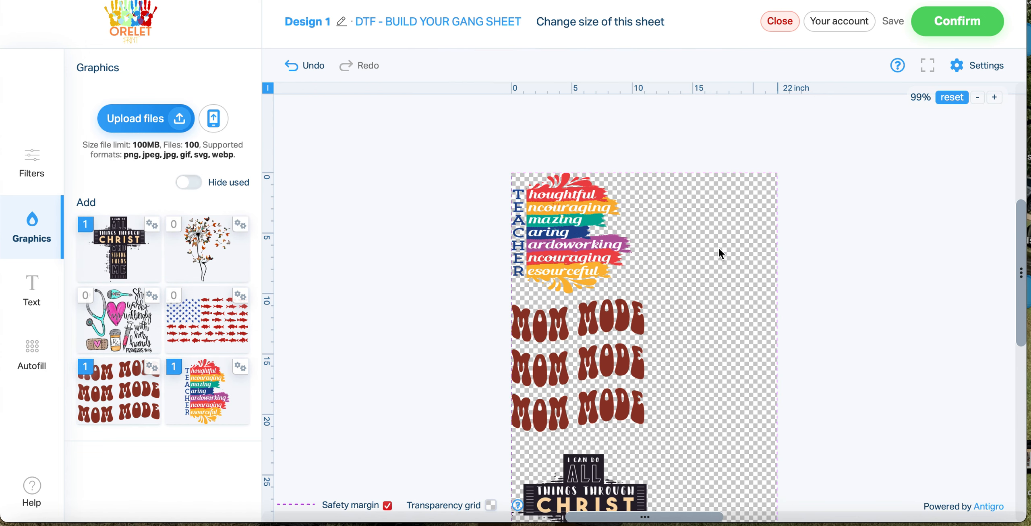
click(217, 246)
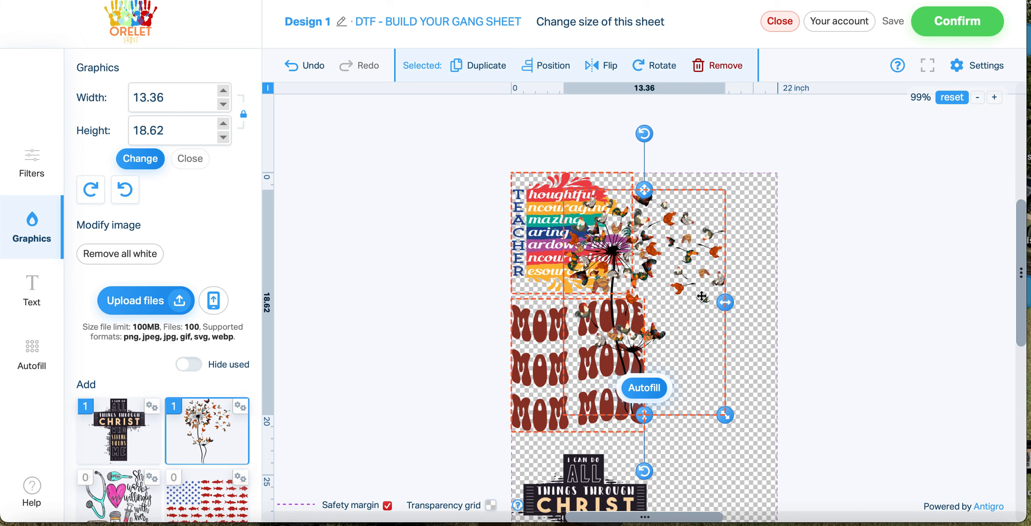
scroll(702, 296, down, 3)
double_click(202, 97)
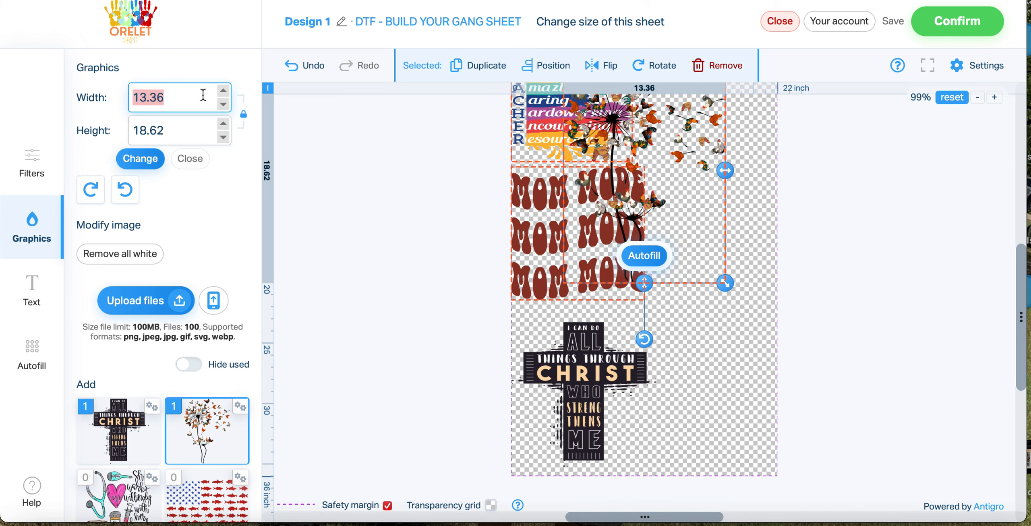
click(244, 116)
click(149, 97)
double_click(150, 98)
text(10)
key(Tab)
text(10)
click(155, 161)
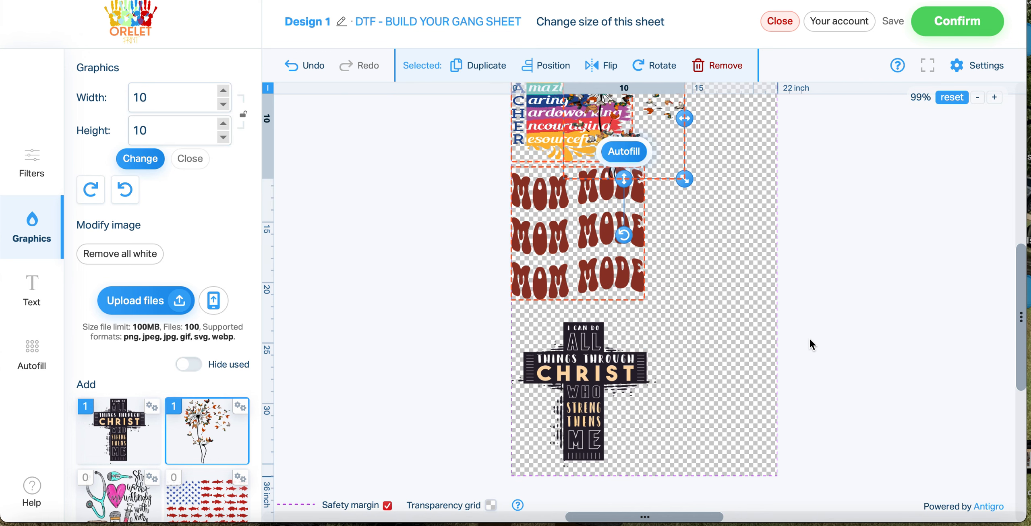
Move the dandelion graphic beside the TEACHER graphic at the sheet's upper edge and align it to the right of the page
scroll(832, 338, up, 2)
drag(647, 166, 716, 161)
drag(722, 161, 734, 152)
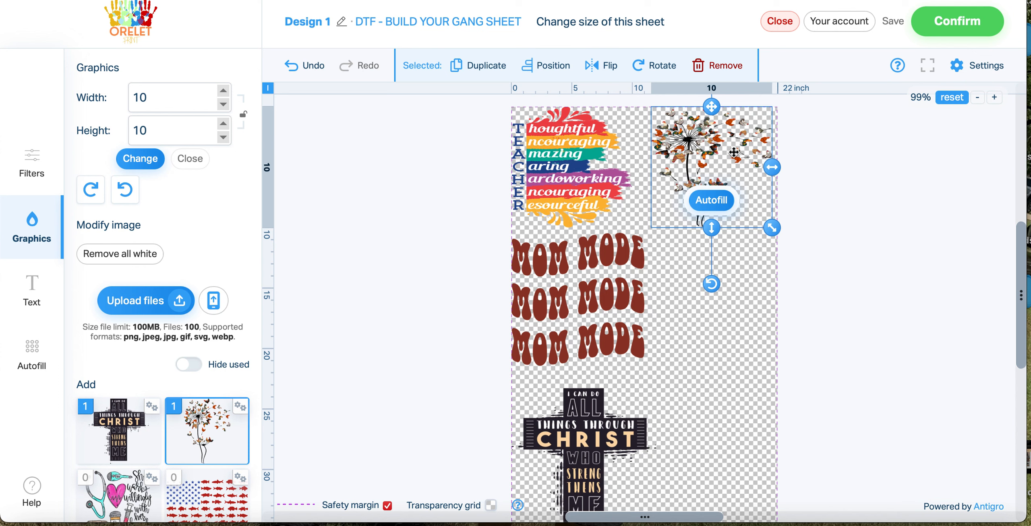
click(548, 66)
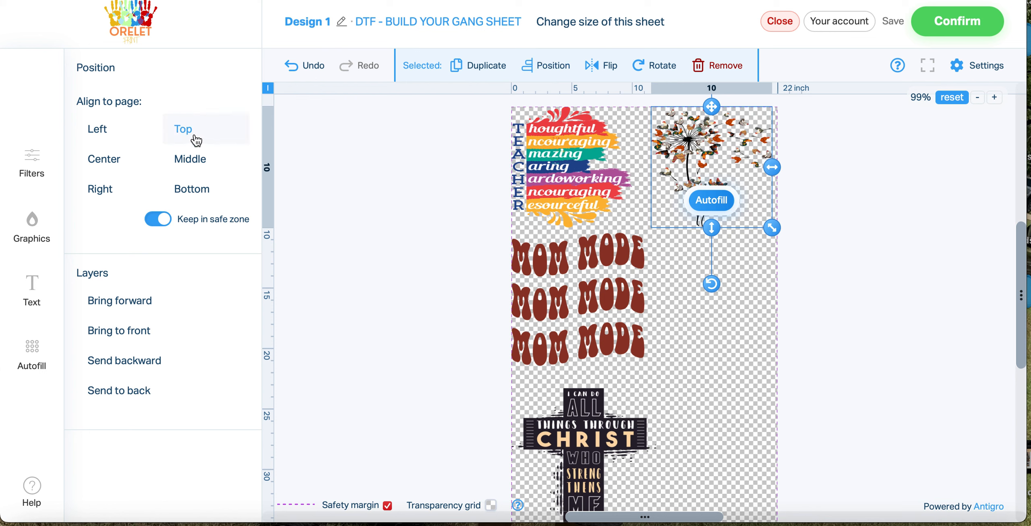
click(124, 197)
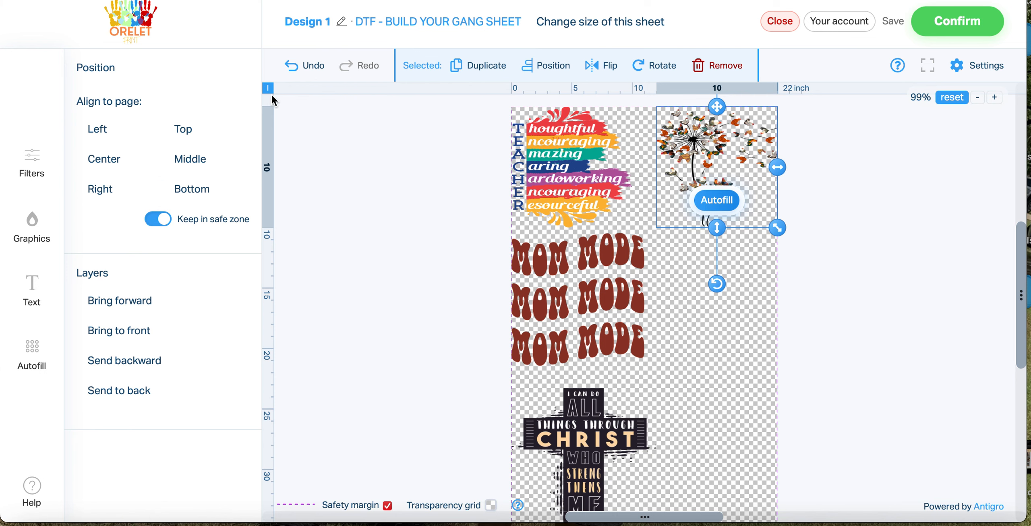
Add the fish flag graphic, scale it to about 16.8 x 9.5 inches, and rotate it a quarter turn counterclockwise beneath the dandelion
click(23, 231)
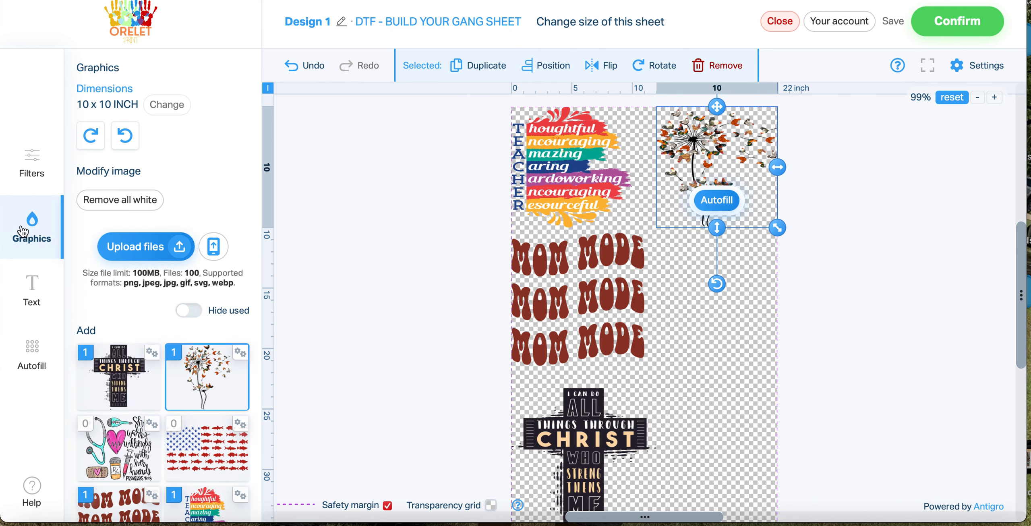
scroll(449, 241, down, 1)
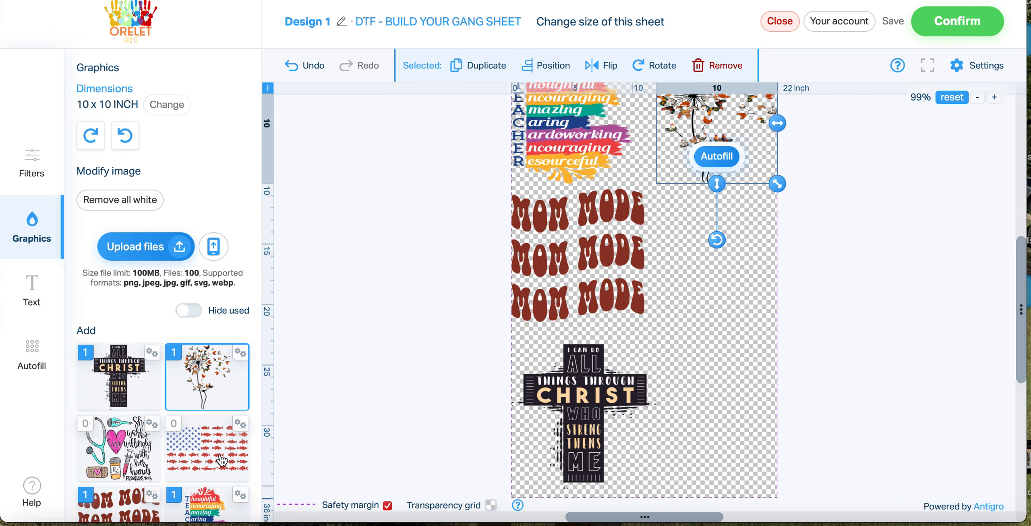
scroll(197, 415, down, 1)
click(197, 415)
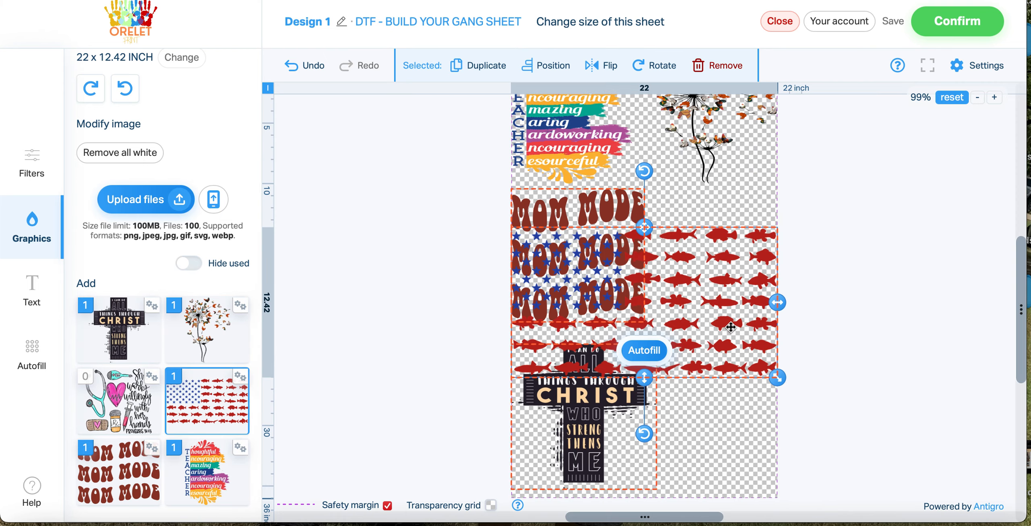
drag(647, 173, 579, 298)
drag(715, 295, 738, 296)
drag(746, 172, 709, 232)
drag(694, 282, 761, 241)
drag(830, 300, 836, 297)
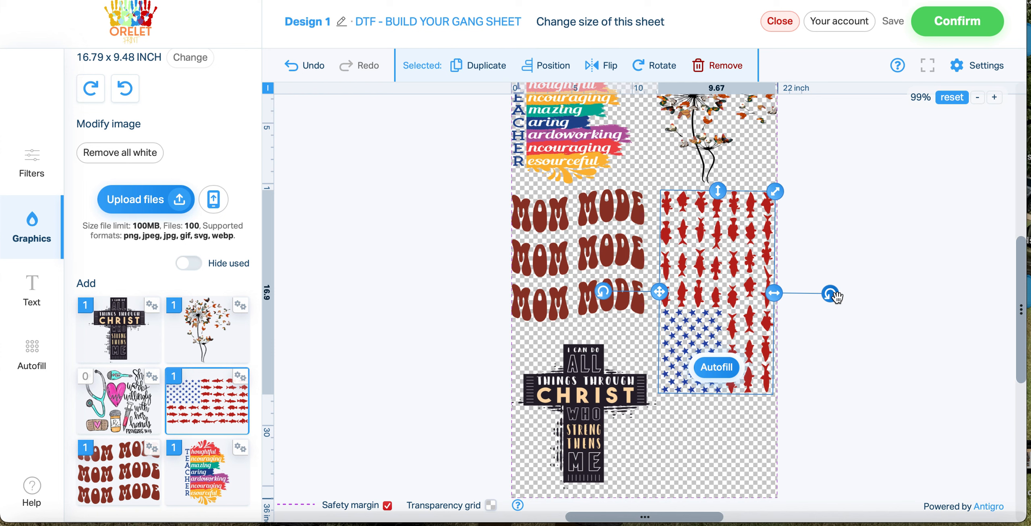
Shorten the rotated fish flag graphic along its height and move it up directly beneath the dandelion graphic
drag(719, 194, 724, 238)
drag(727, 287, 724, 242)
click(874, 224)
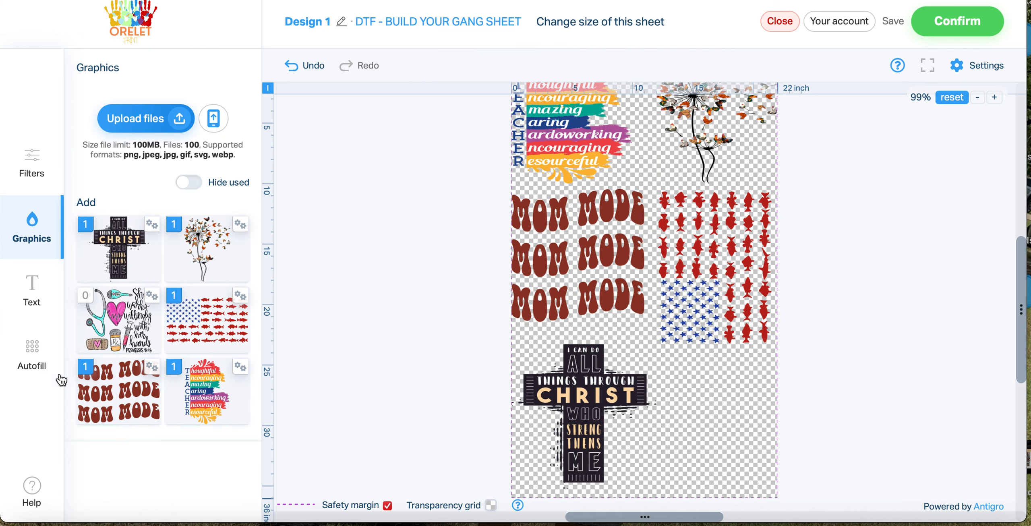
Add the "She works willingly" nurse graphic beneath the flag and set its size to 10 x 10 inches
click(107, 328)
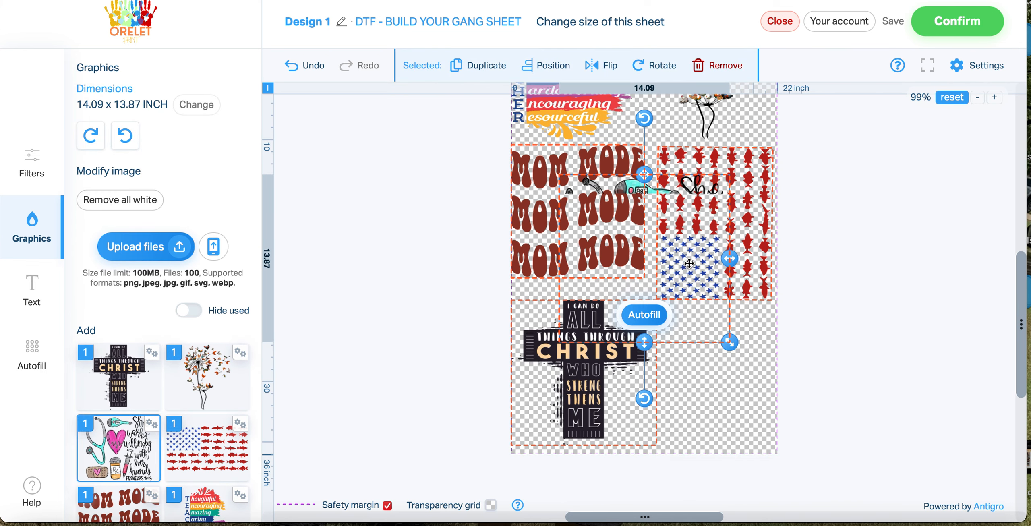
drag(646, 255, 699, 372)
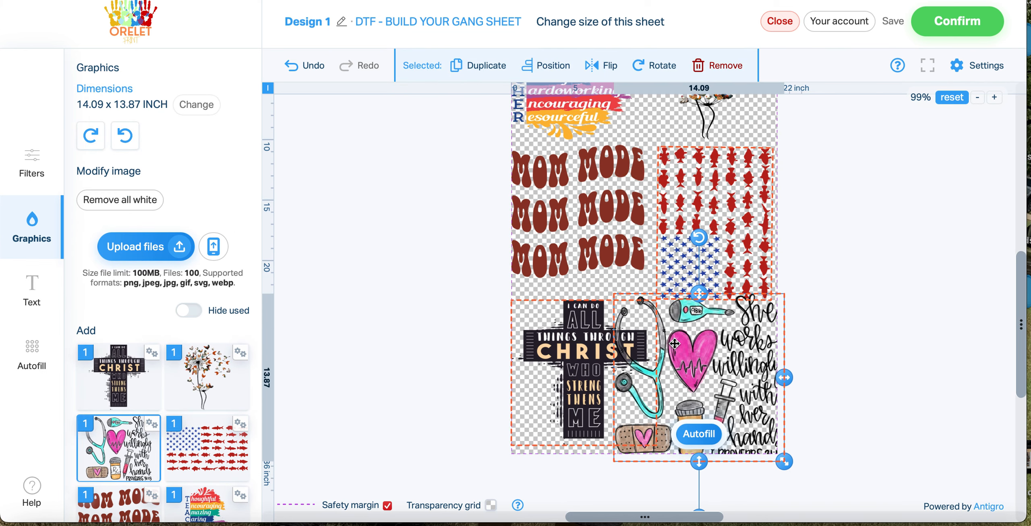
click(197, 106)
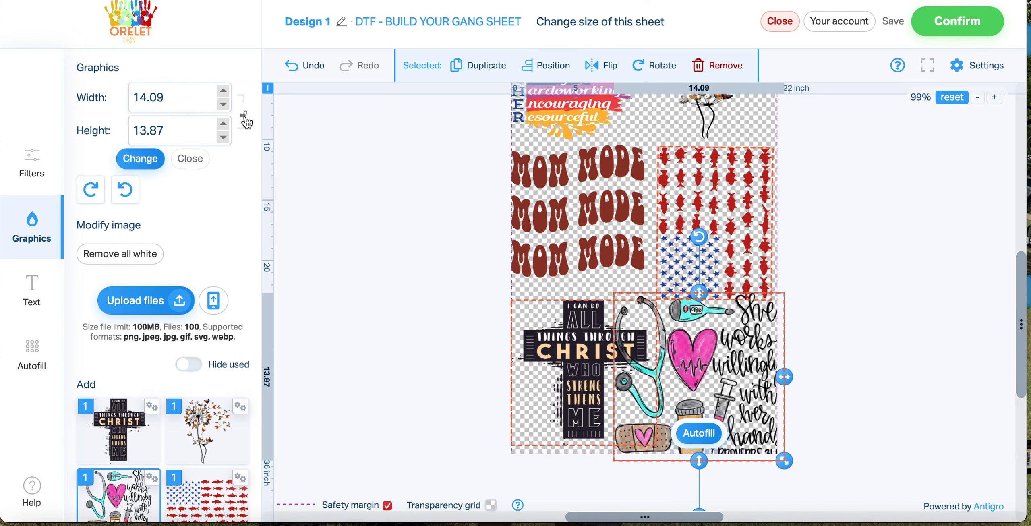
double_click(189, 96)
text(10)
key(Tab)
text(10)
click(145, 160)
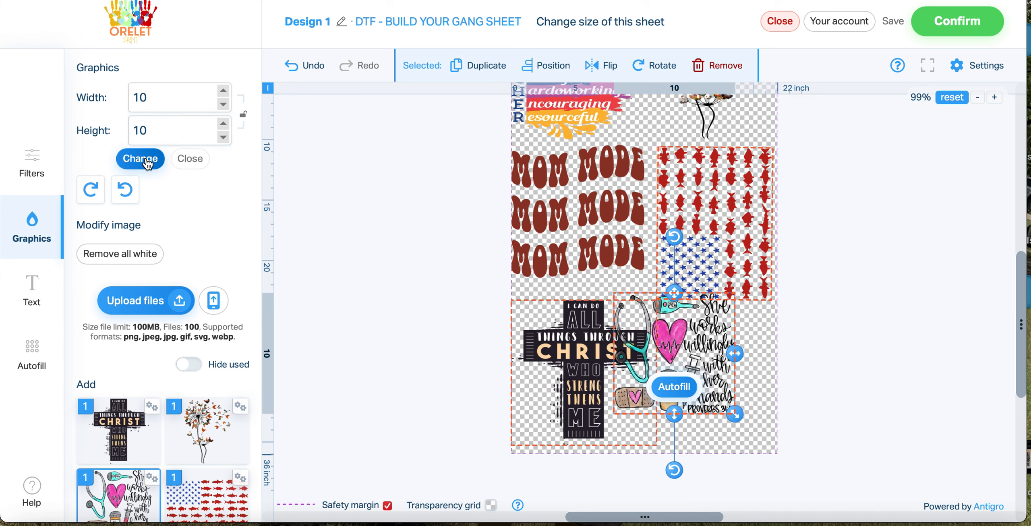
Position the nurse graphic in the sheet's lower-right corner and the cross graphic in its lower-left corner
drag(677, 352, 718, 383)
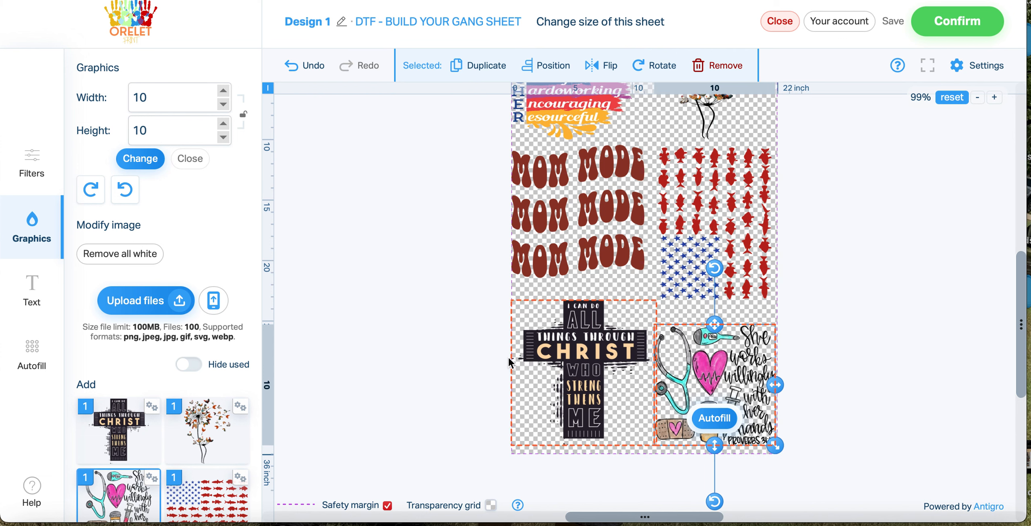
click(557, 358)
drag(557, 357, 558, 357)
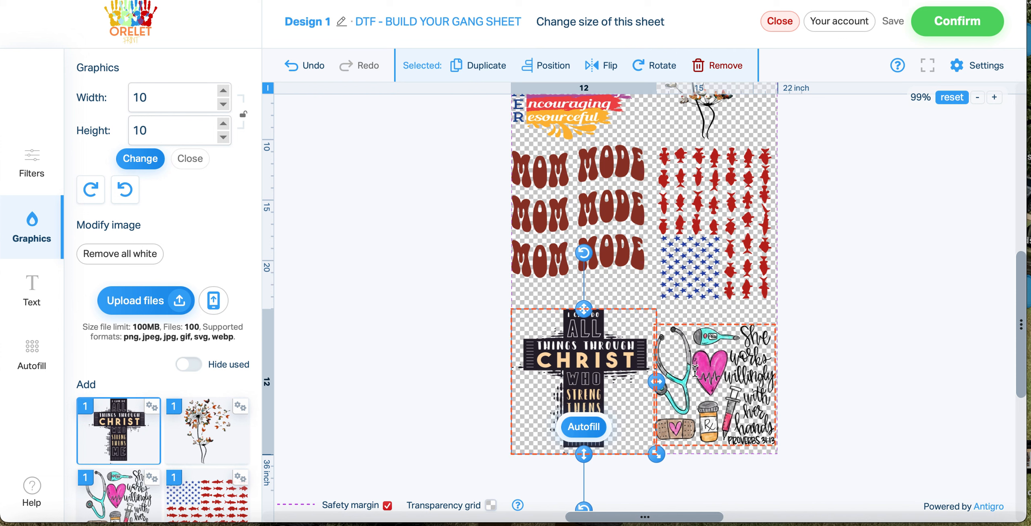
drag(702, 387, 707, 395)
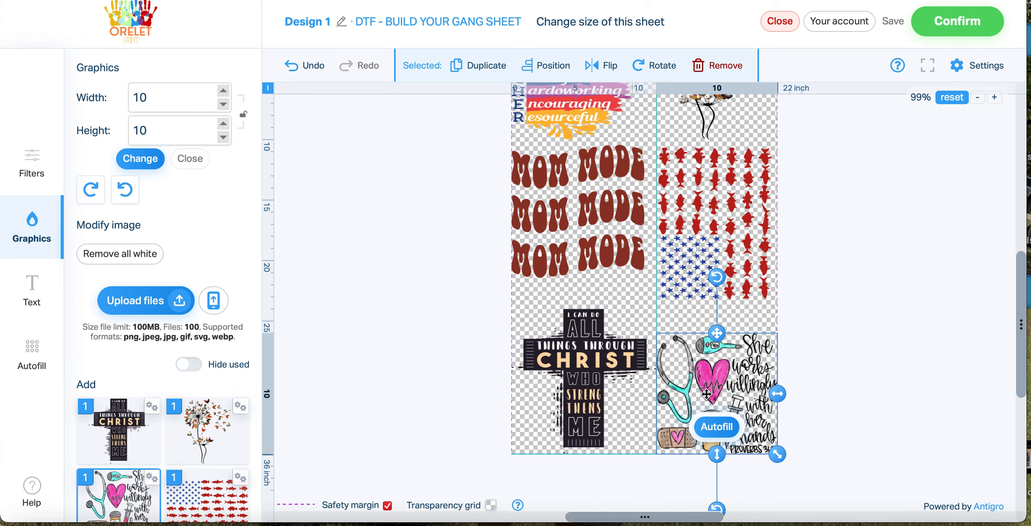
Examine the layout and spacing of all six designs across the full height of the sheet
click(853, 331)
scroll(854, 332, down, 5)
scroll(853, 332, up, 5)
click(977, 98)
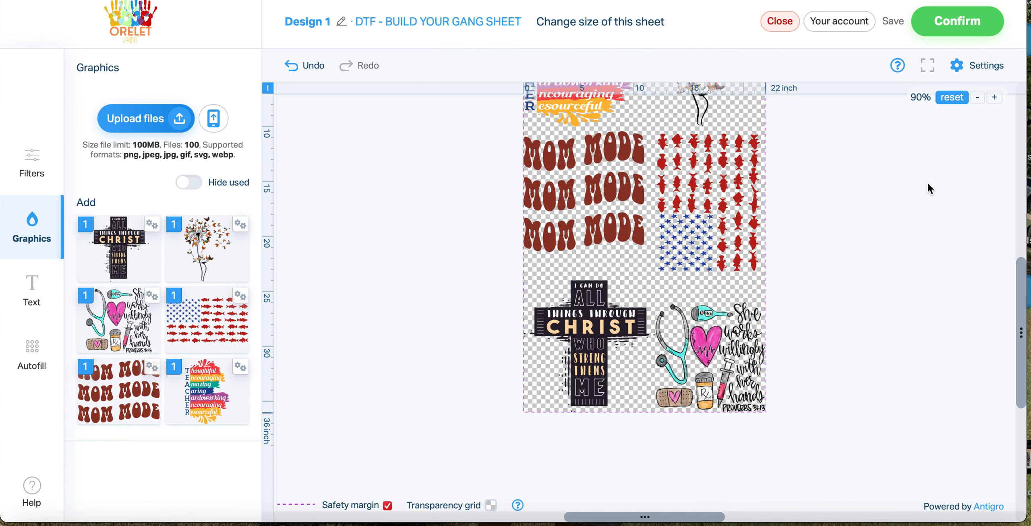
scroll(917, 195, up, 9)
scroll(917, 196, down, 6)
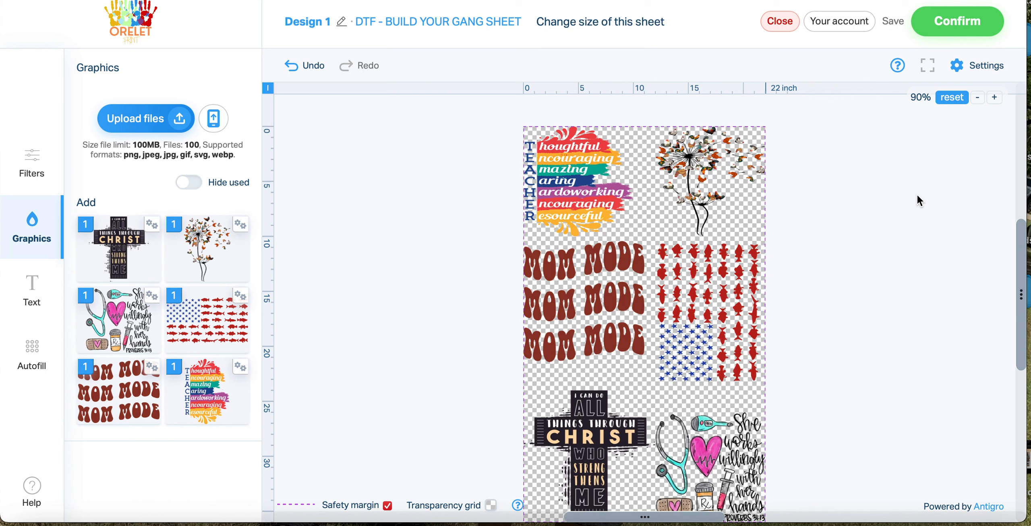
scroll(917, 196, down, 3)
scroll(918, 196, up, 4)
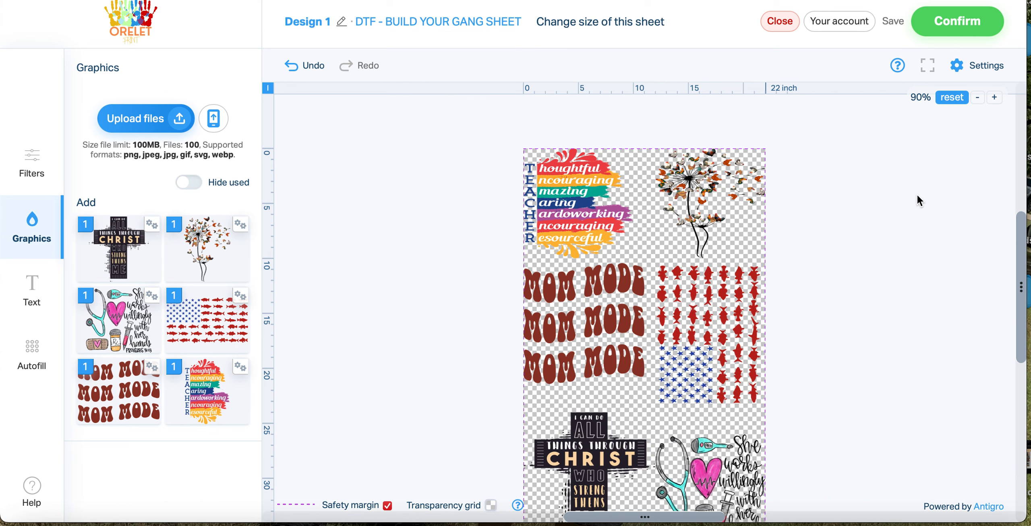
Confirm the finished gang sheet and approve one piece of it in the designs overview
click(973, 32)
scroll(665, 313, down, 2)
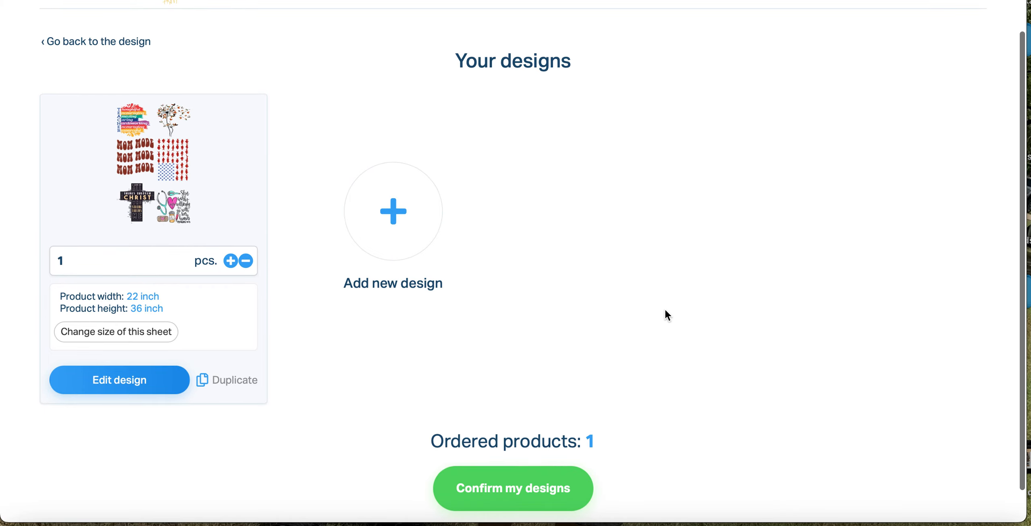
scroll(666, 310, down, 2)
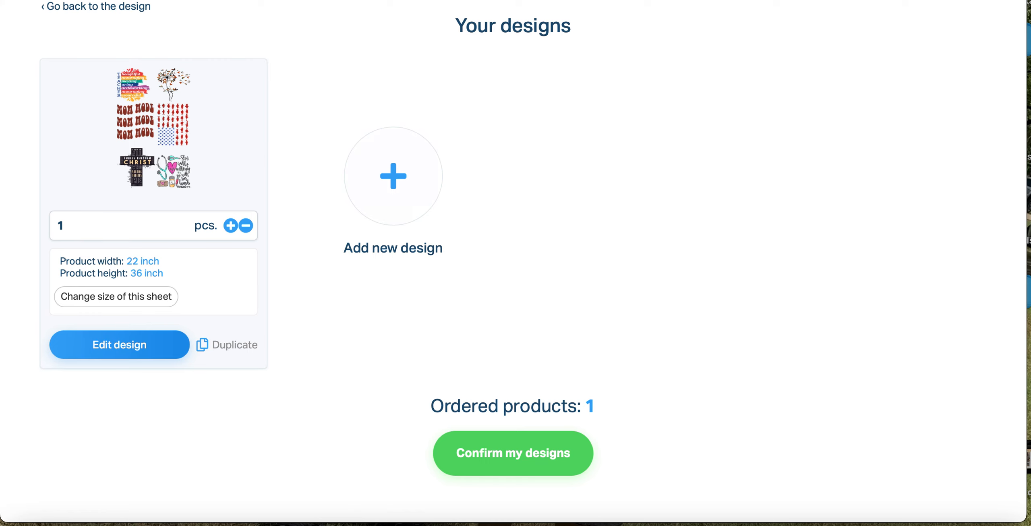
click(542, 469)
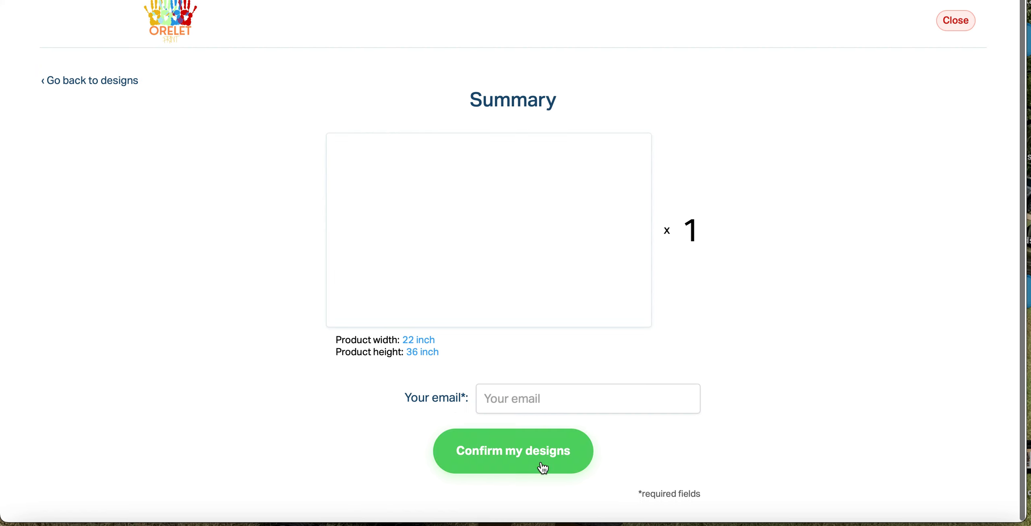
Enter the contact e-mail in the order summary, confirm the designs and review the resulting cart
click(593, 398)
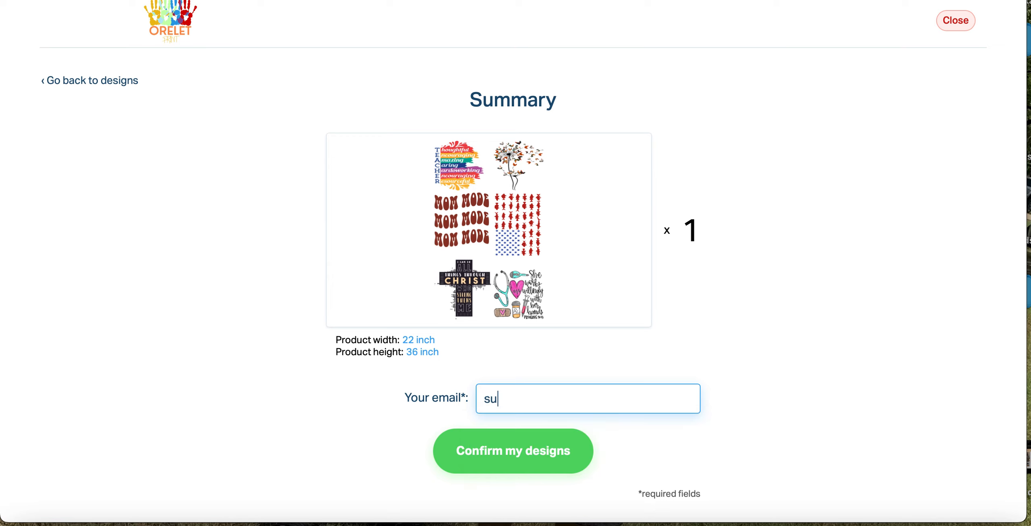
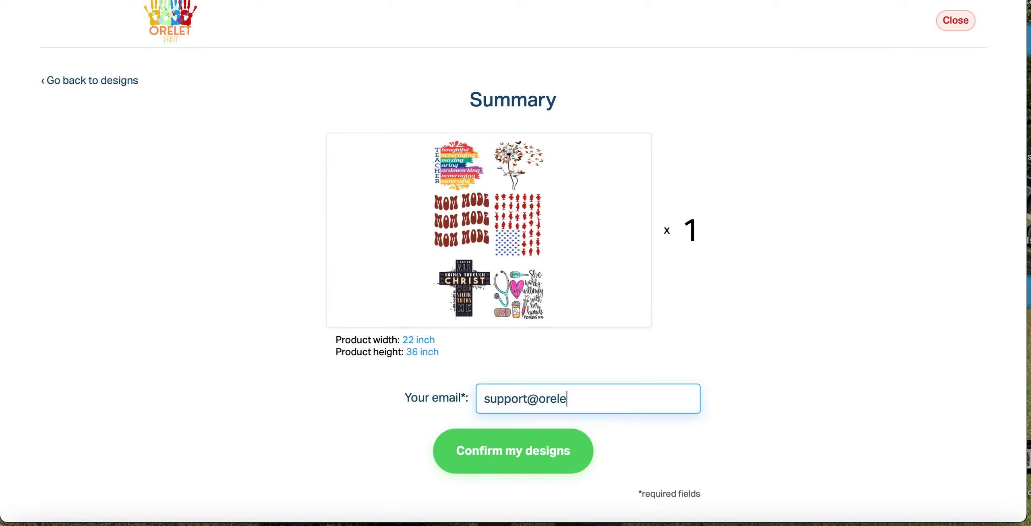
click(563, 467)
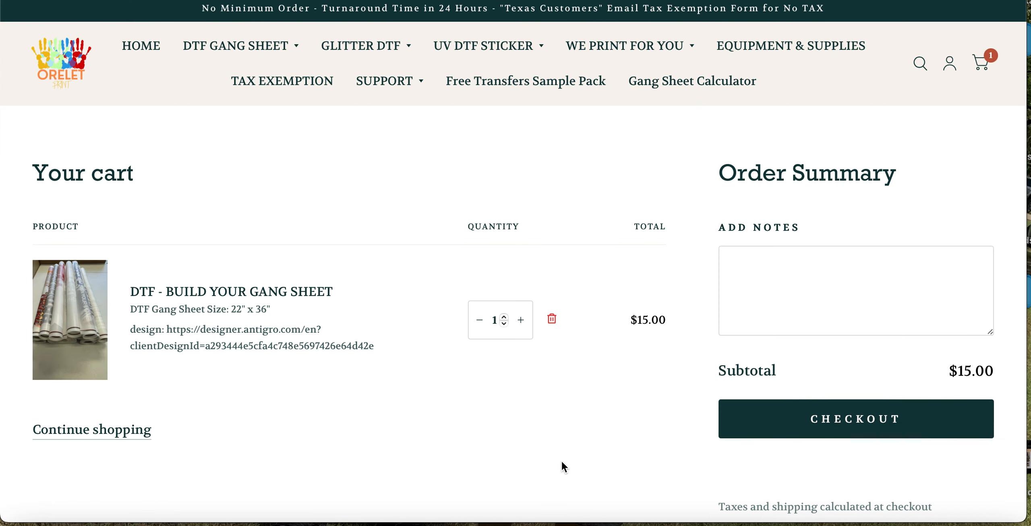
scroll(561, 460, down, 1)
scroll(560, 460, down, 1)
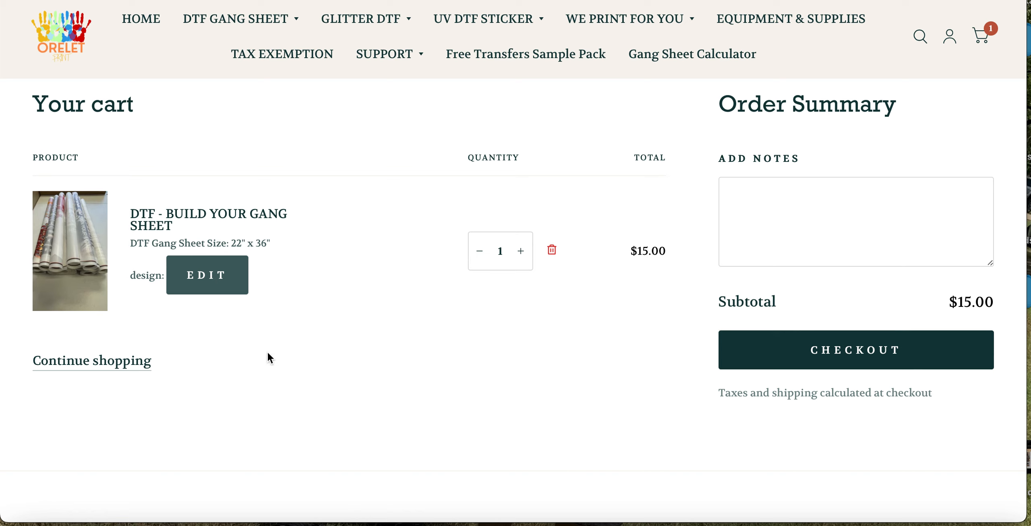